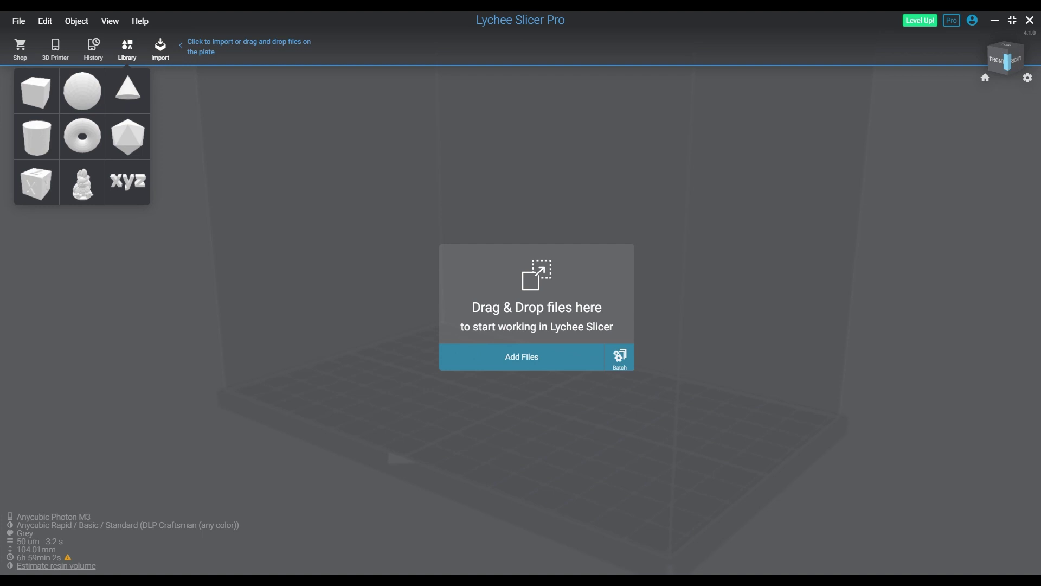
# Step: Import the corrupted dragon head, tail and body models and move the head to about X -8.00, Y -10.22 mm on the plate
pyautogui.click(534, 352)
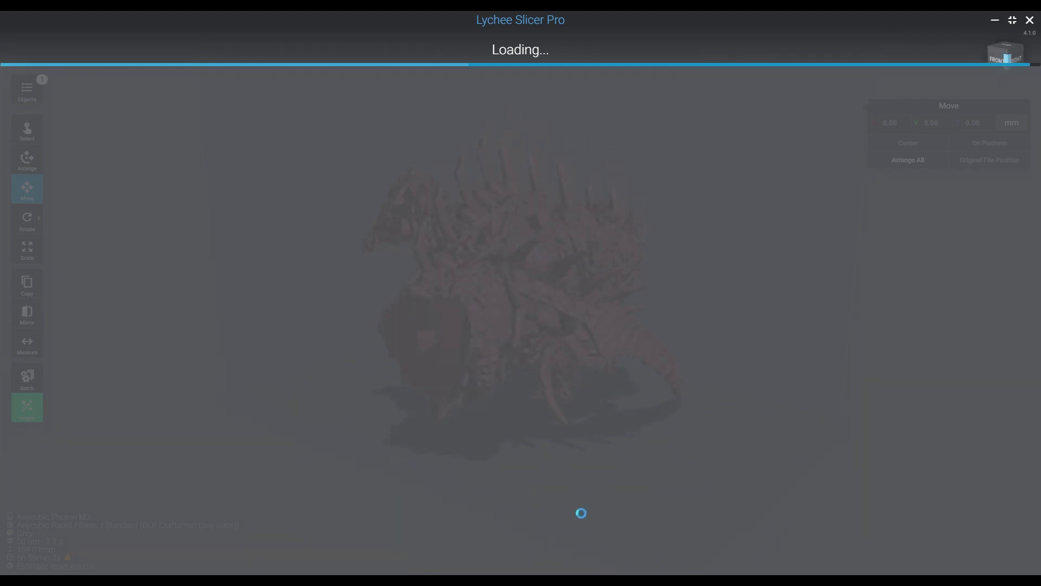
pyautogui.moveTo(512, 447); pyautogui.dragTo(578, 507, button='right')
pyautogui.moveTo(481, 360); pyautogui.dragTo(630, 369)
pyautogui.moveTo(531, 348); pyautogui.dragTo(373, 349)
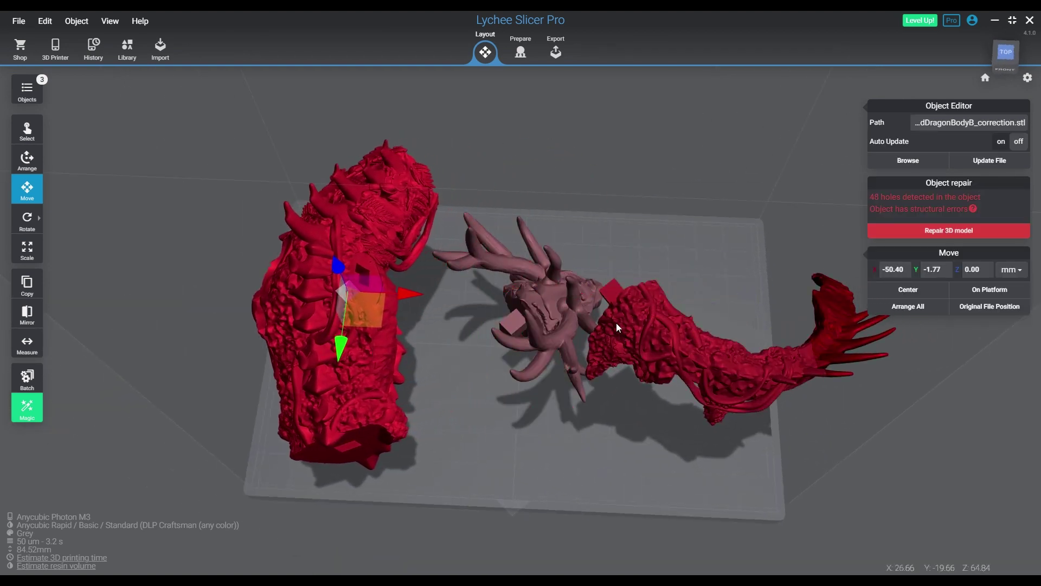
pyautogui.moveTo(583, 321); pyautogui.dragTo(549, 338)
pyautogui.click(678, 442)
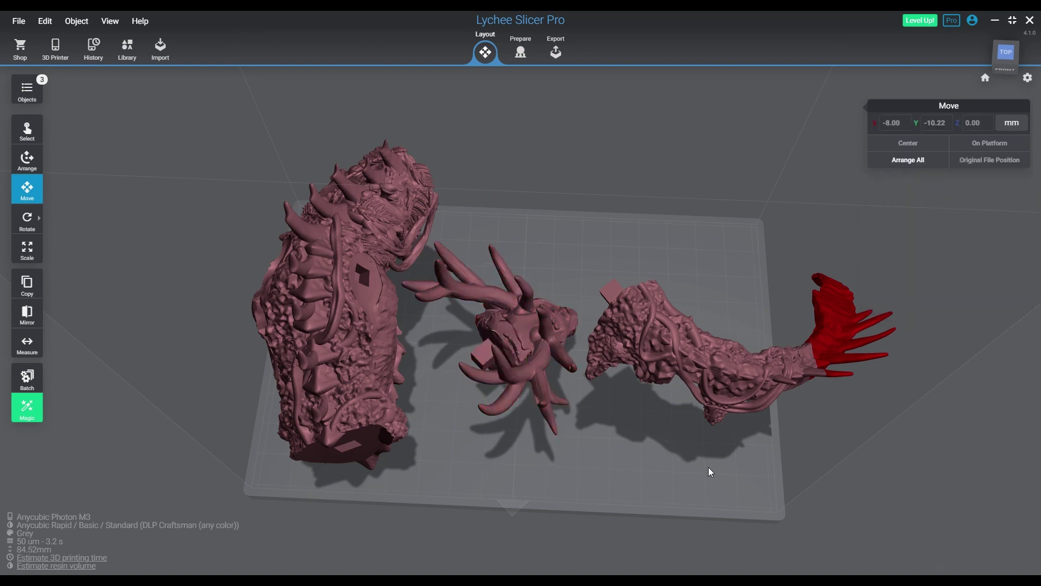
# Step: Rotate the dragon tail freehand to stand steeply, at about X -50.08, Y -14.04, Z -101.47 degrees
pyautogui.moveTo(709, 465); pyautogui.dragTo(729, 337)
pyautogui.click(708, 331)
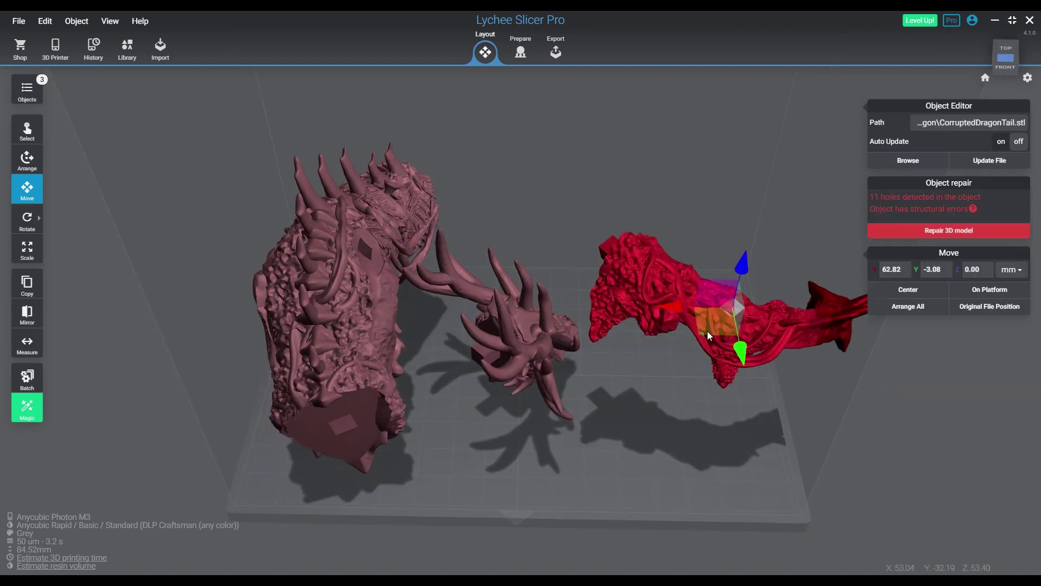
pyautogui.click(45, 227)
pyautogui.moveTo(748, 351); pyautogui.dragTo(606, 350)
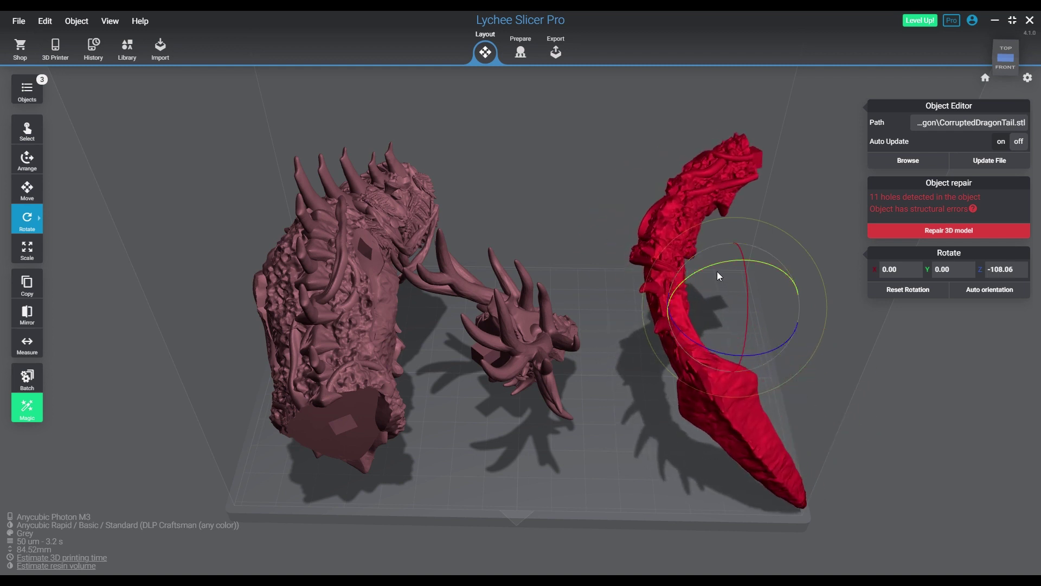
pyautogui.moveTo(717, 270); pyautogui.dragTo(781, 274)
# Step: Repair the dragon tail's mesh and move the tail along X closer to the head
pyautogui.click(937, 230)
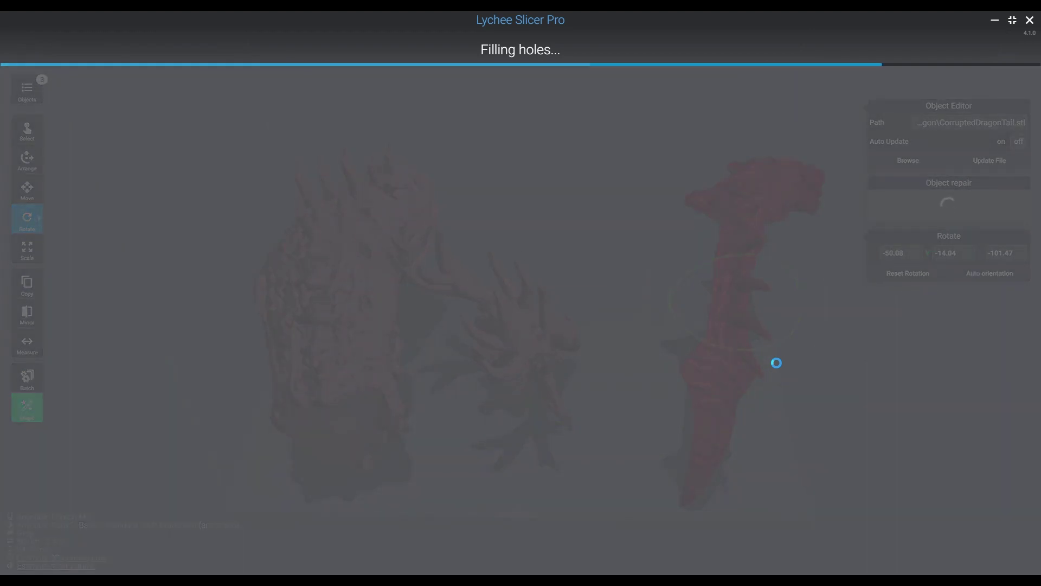
pyautogui.click(534, 332)
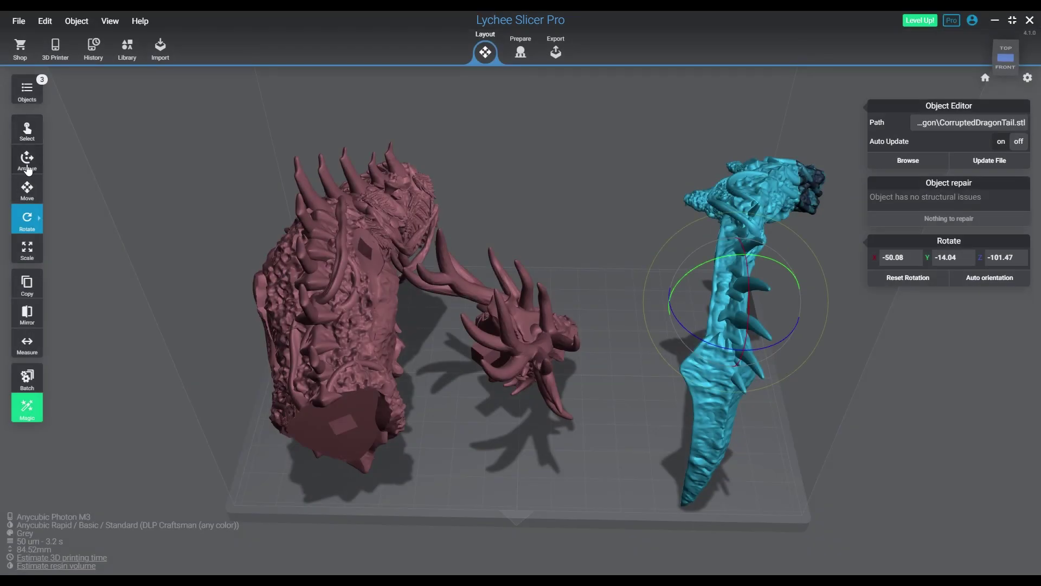
pyautogui.press('m')
pyautogui.moveTo(674, 306); pyautogui.dragTo(583, 300)
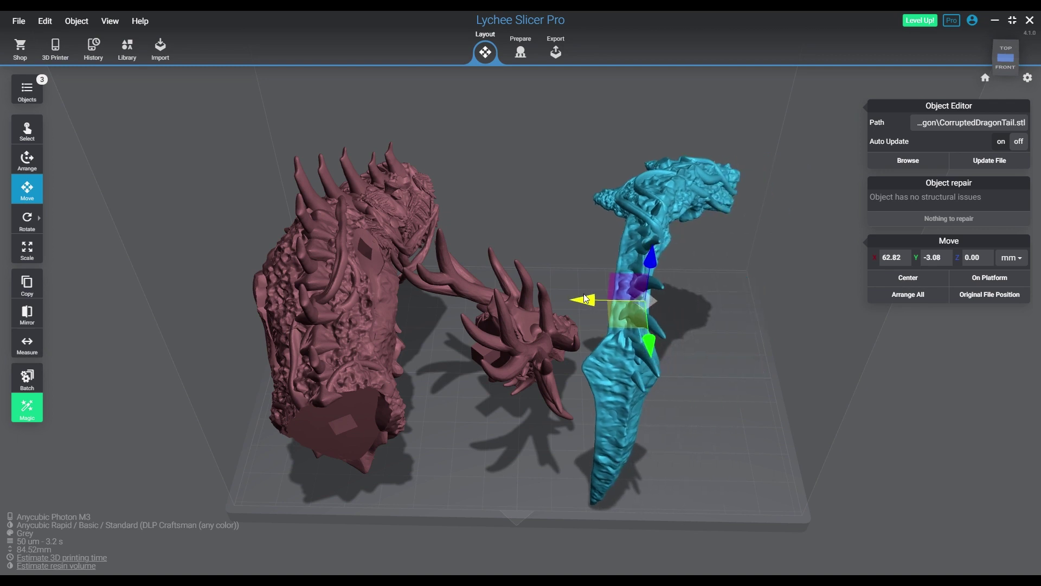
# Step: Repair the meshes of the dragon head and the dragon body
pyautogui.click(567, 317)
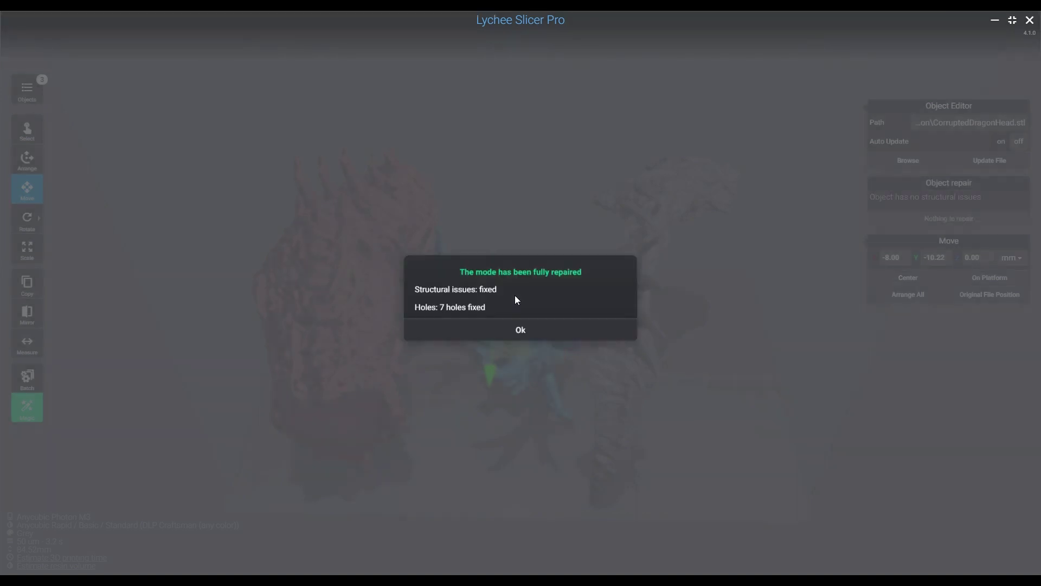
pyautogui.click(521, 334)
pyautogui.click(362, 316)
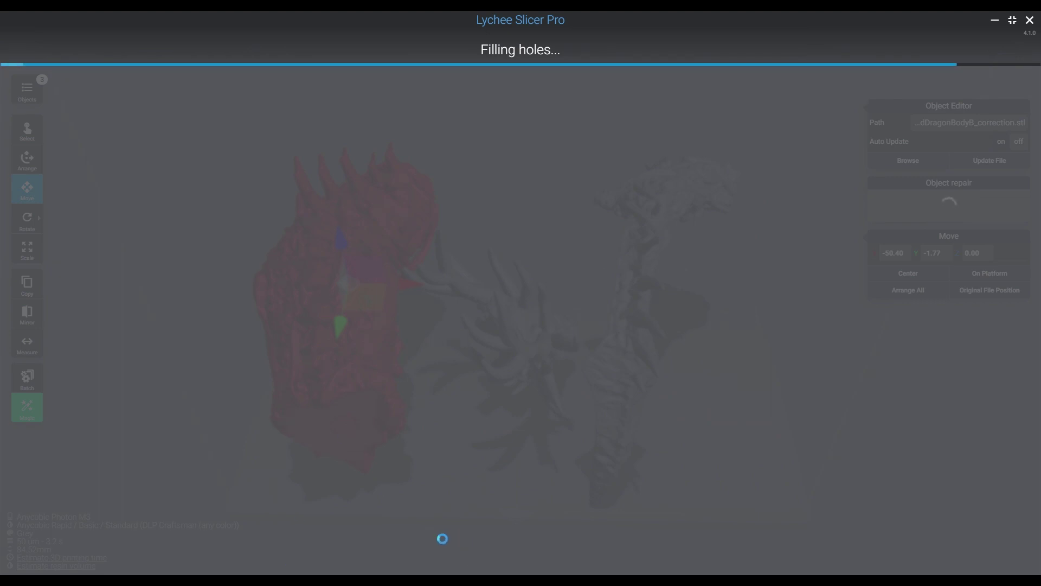
pyautogui.click(487, 331)
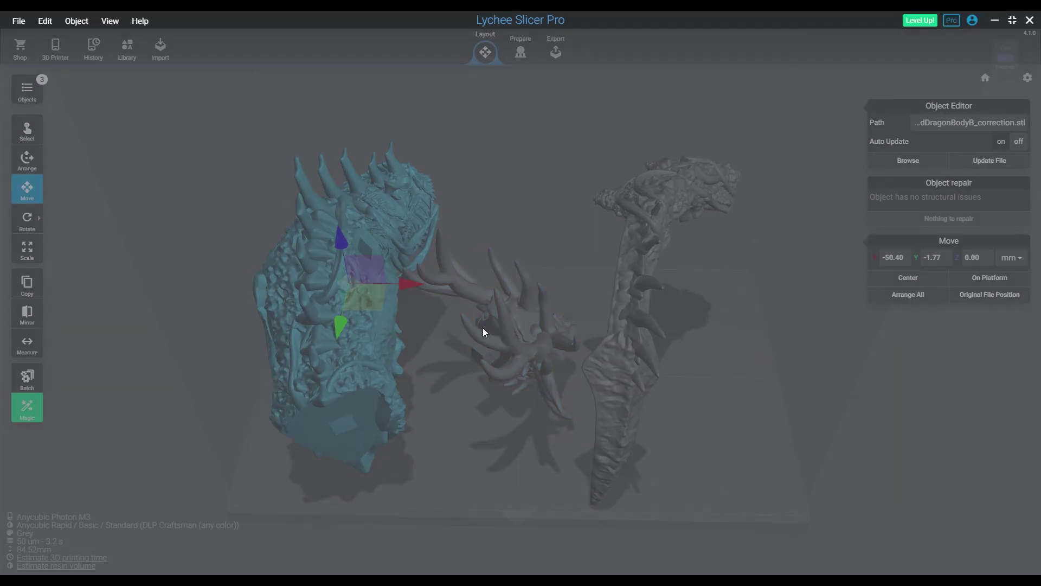
# Step: Hide the dragon body and the dragon tail so that only the head is shown on the plate
pyautogui.moveTo(724, 402); pyautogui.dragTo(95, 237)
pyautogui.click(28, 92)
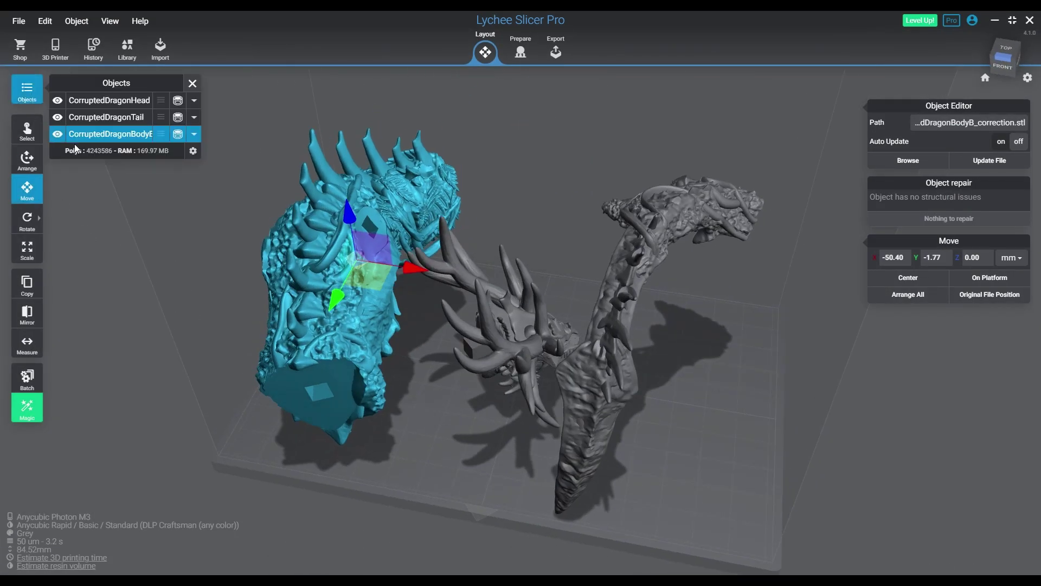
pyautogui.click(57, 134)
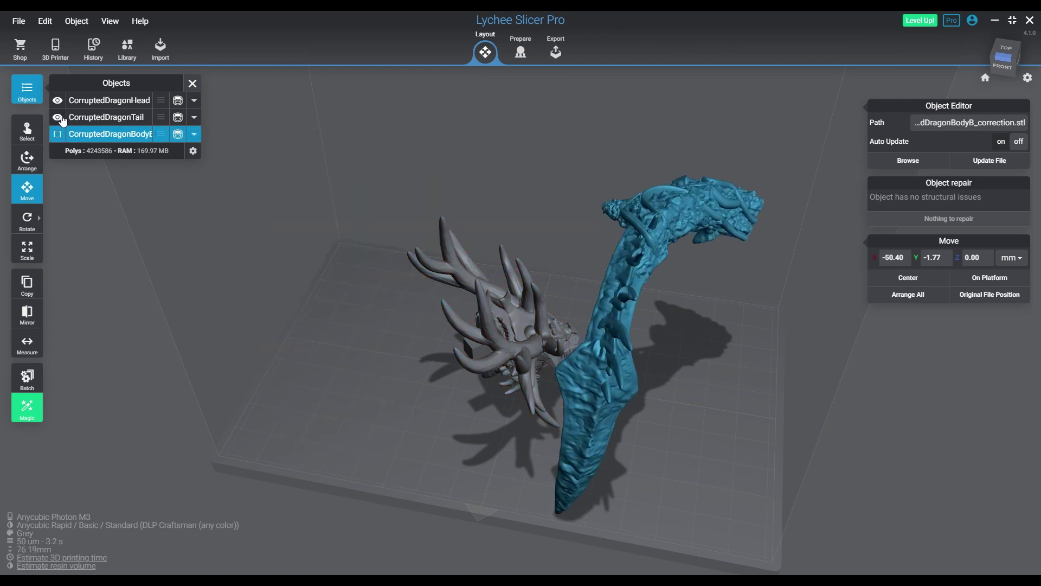
pyautogui.click(57, 117)
# Step: Rotate the dragon head freehand so its horns sweep low, at about X 60.88, Y -52.26, Z -19.81 degrees
pyautogui.moveTo(416, 276); pyautogui.dragTo(564, 284)
pyautogui.click(565, 287)
pyautogui.click(33, 219)
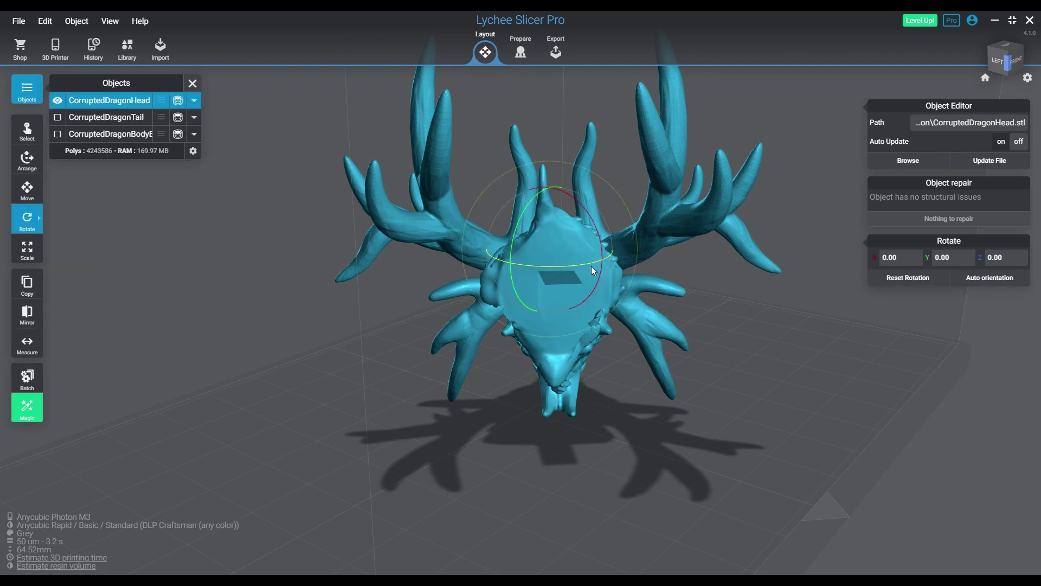
pyautogui.moveTo(595, 229); pyautogui.dragTo(571, 252)
pyautogui.moveTo(581, 322); pyautogui.dragTo(521, 323)
pyautogui.moveTo(636, 508); pyautogui.dragTo(540, 424)
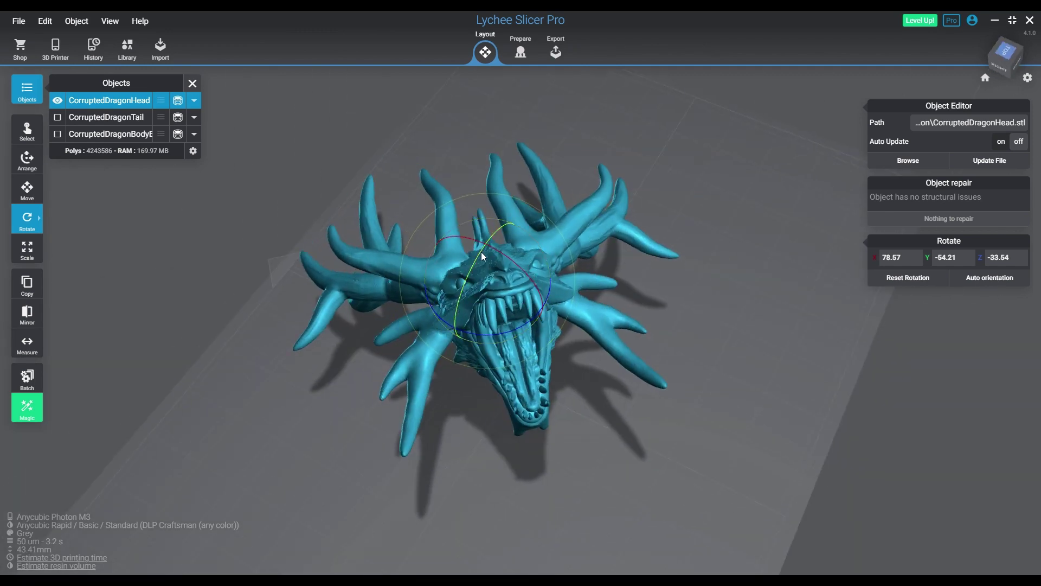
pyautogui.moveTo(483, 254); pyautogui.dragTo(529, 267)
pyautogui.click(737, 419)
pyautogui.moveTo(738, 418); pyautogui.dragTo(714, 350)
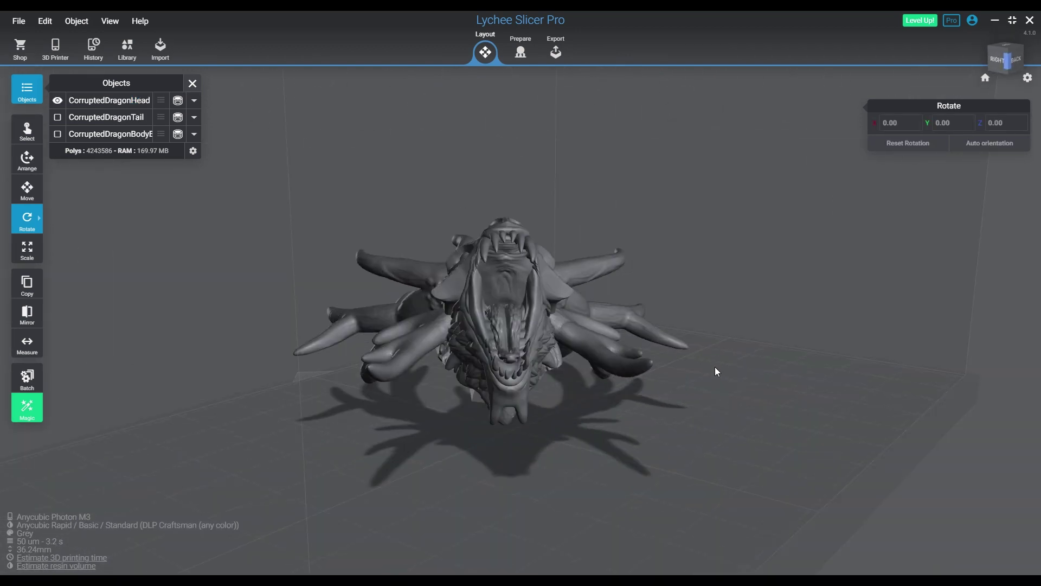
pyautogui.moveTo(554, 96); pyautogui.dragTo(575, 396)
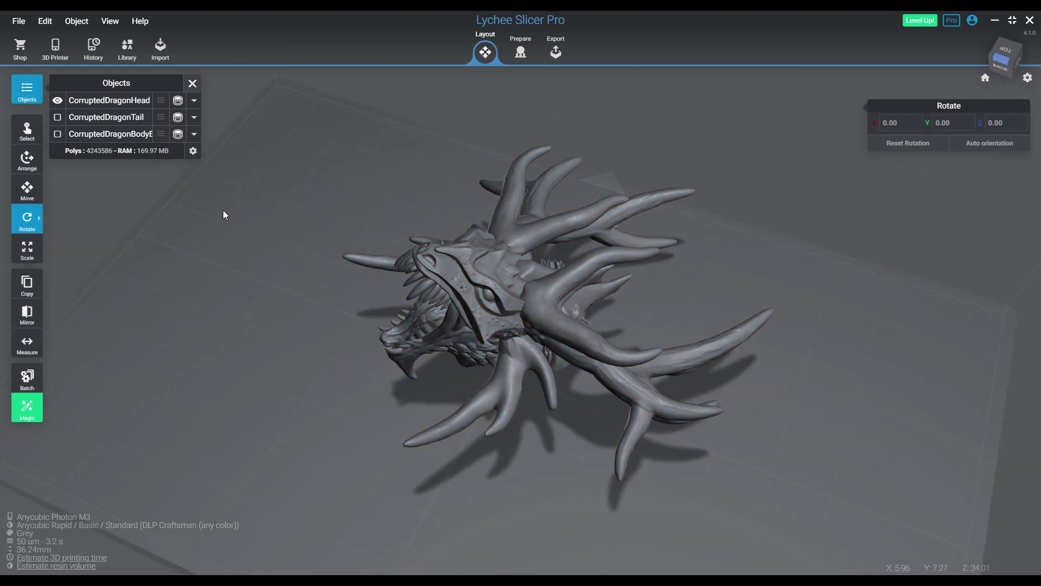
# Step: Move the dragon head to about X -5.24, Y 0.46 mm and raise it about 9.54 mm above the plate
pyautogui.click(25, 191)
pyautogui.moveTo(336, 370); pyautogui.dragTo(566, 416)
pyautogui.moveTo(516, 338); pyautogui.dragTo(603, 441)
pyautogui.click(513, 360)
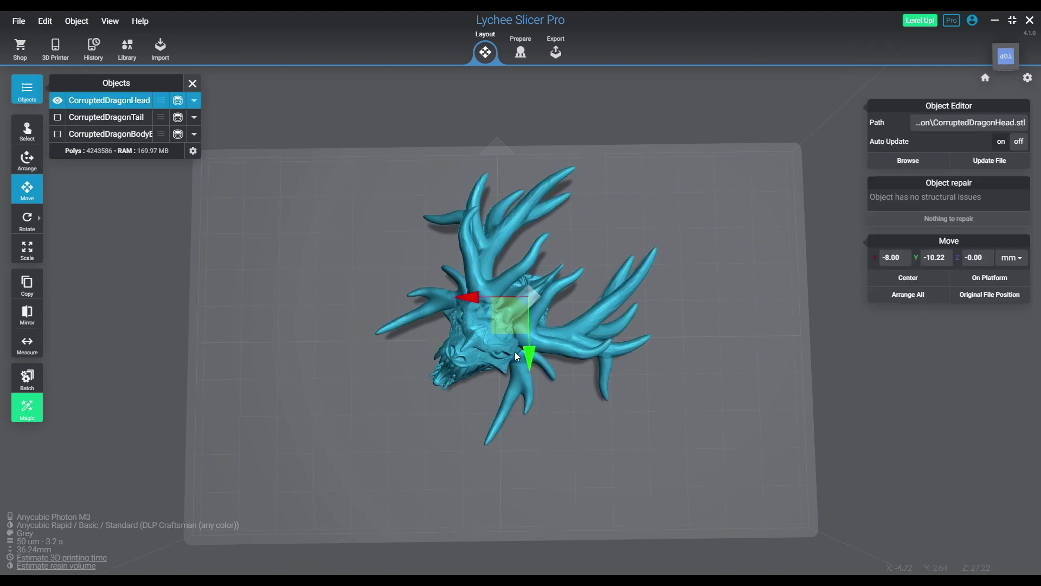
pyautogui.moveTo(636, 480); pyautogui.dragTo(651, 388)
pyautogui.moveTo(522, 305); pyautogui.dragTo(535, 276)
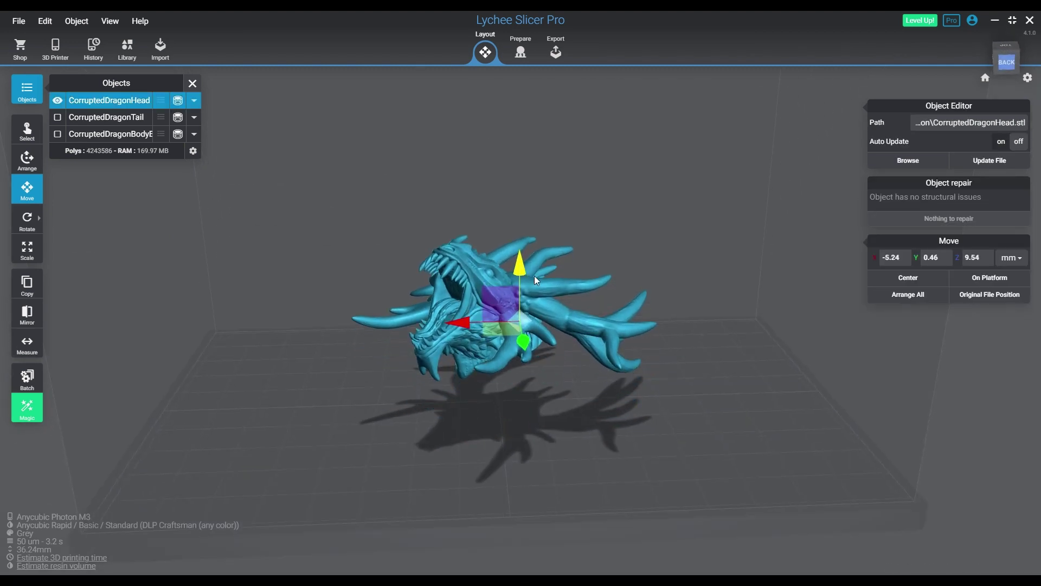
# Step: Set the dragon head's Z position to 5 mm above the plate
pyautogui.click(979, 264)
pyautogui.write('5')
pyautogui.press('Return')
pyautogui.click(742, 452)
pyautogui.moveTo(742, 452); pyautogui.dragTo(654, 256)
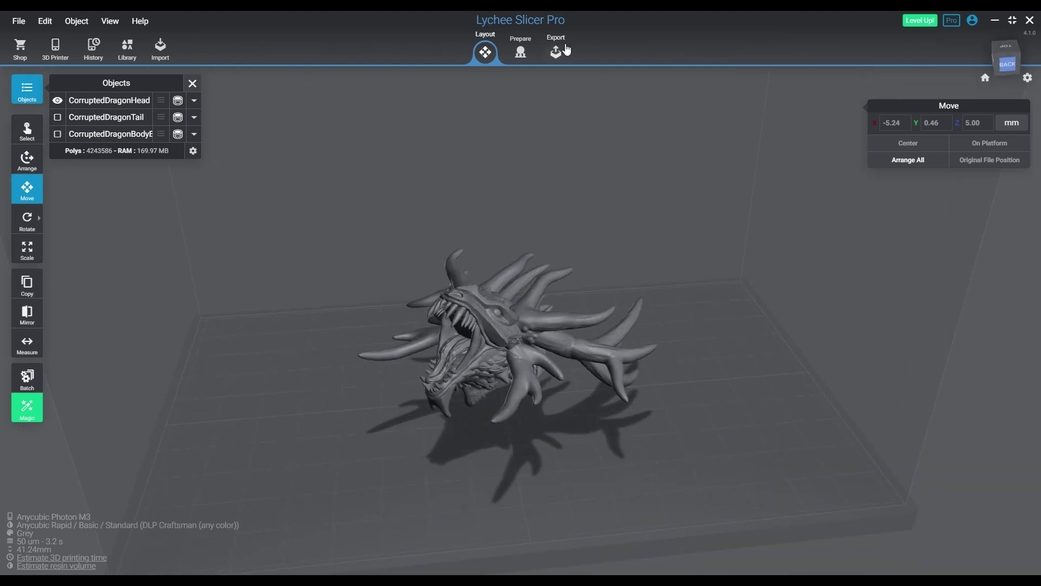
# Step: Examine the dragon head's layer cross-sections and its underside in the support preparation workspace
pyautogui.click(486, 324)
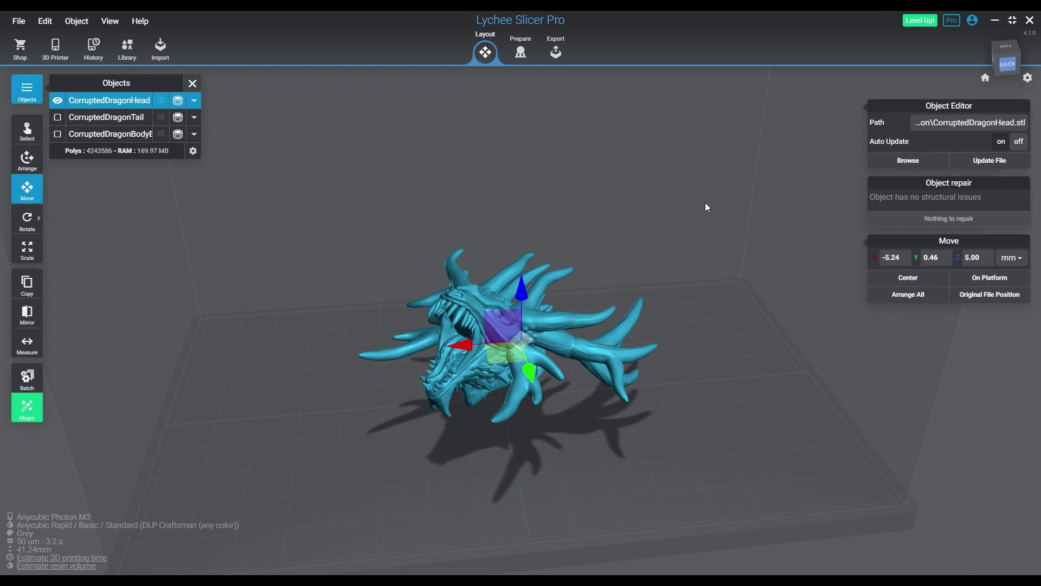
pyautogui.click(521, 64)
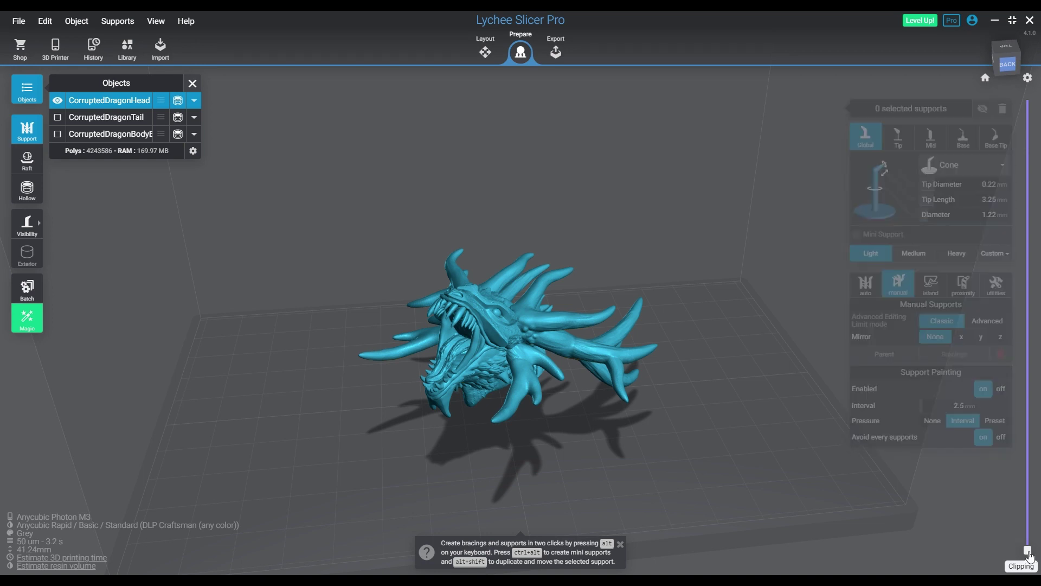
pyautogui.moveTo(1029, 552); pyautogui.dragTo(1010, 83)
pyautogui.moveTo(480, 464); pyautogui.dragTo(548, 479, button='right')
pyautogui.moveTo(549, 481); pyautogui.dragTo(539, 338)
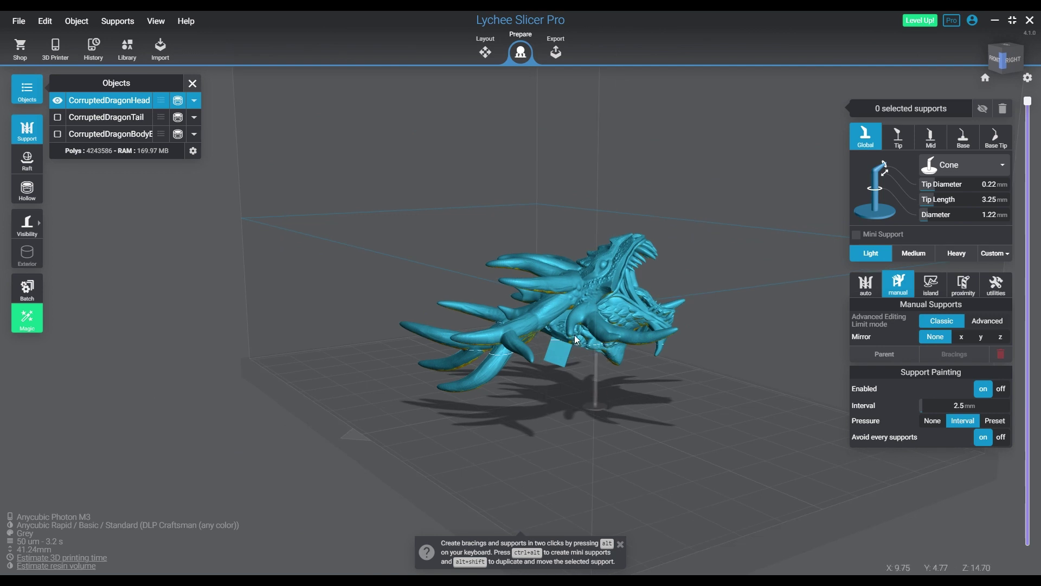
# Step: Return to the layout and rotate the dragon head to about X 87.86, Y -57.06, Z -40.81 degrees
pyautogui.click(483, 61)
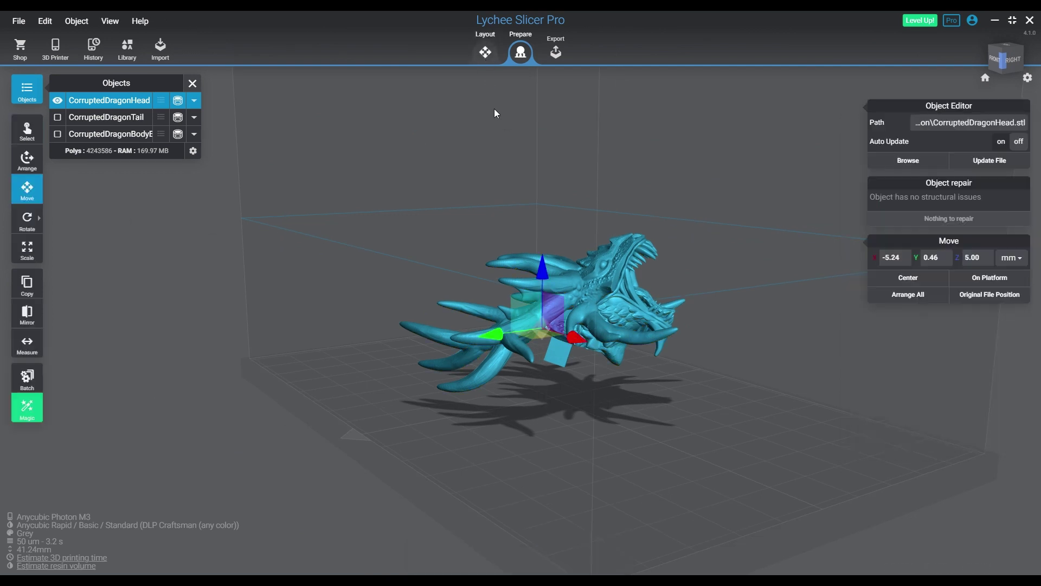
pyautogui.click(27, 218)
pyautogui.moveTo(570, 409); pyautogui.dragTo(639, 377)
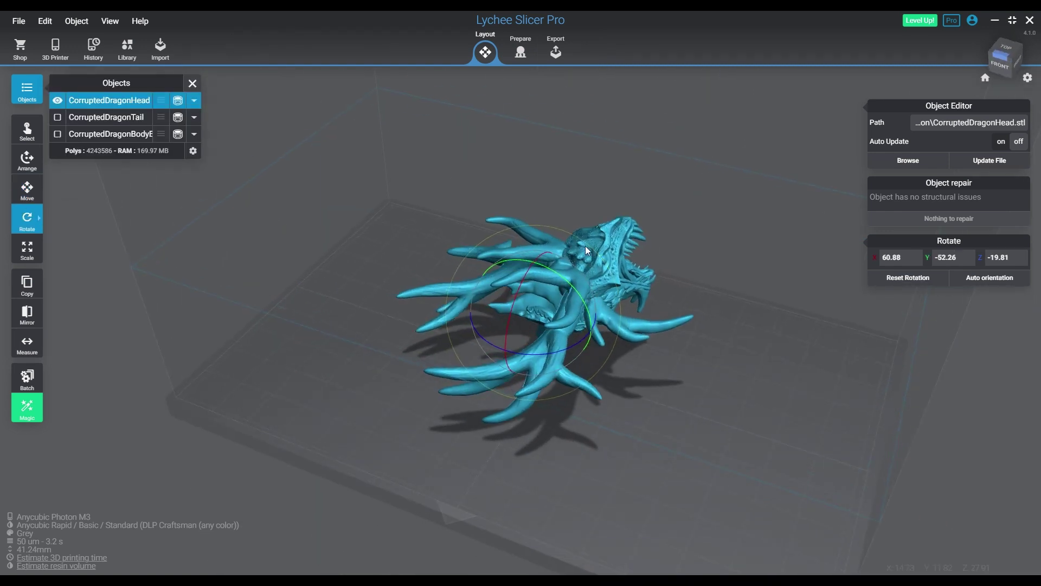
pyautogui.moveTo(705, 375); pyautogui.dragTo(836, 439)
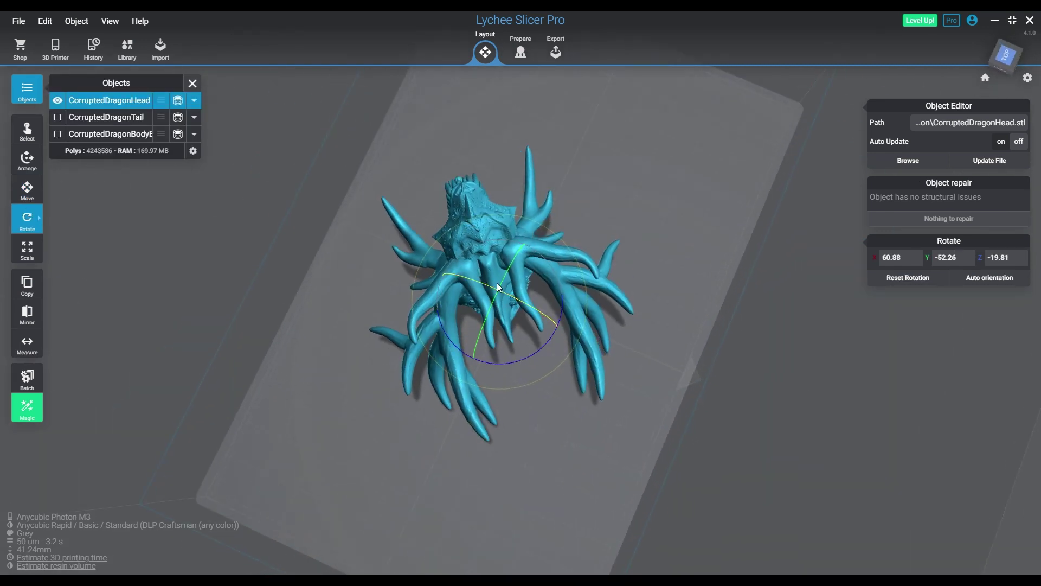
pyautogui.moveTo(497, 287)
pyautogui.mouseDown()
pyautogui.moveTo(508, 298)
pyautogui.moveTo(495, 274)
pyautogui.moveTo(493, 294)
pyautogui.mouseUp()
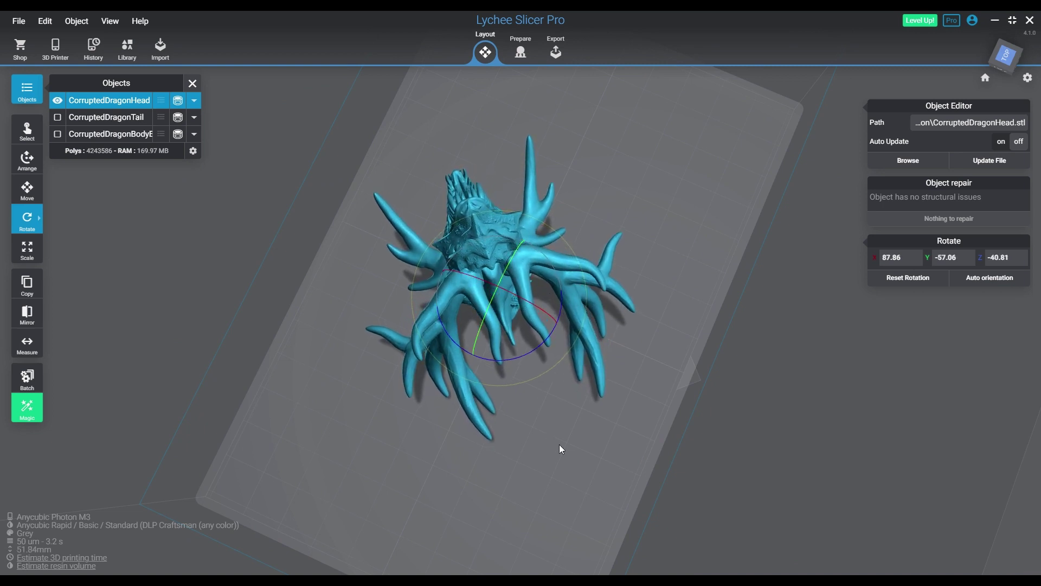
pyautogui.click(568, 459)
pyautogui.moveTo(568, 459); pyautogui.dragTo(665, 375, button='right')
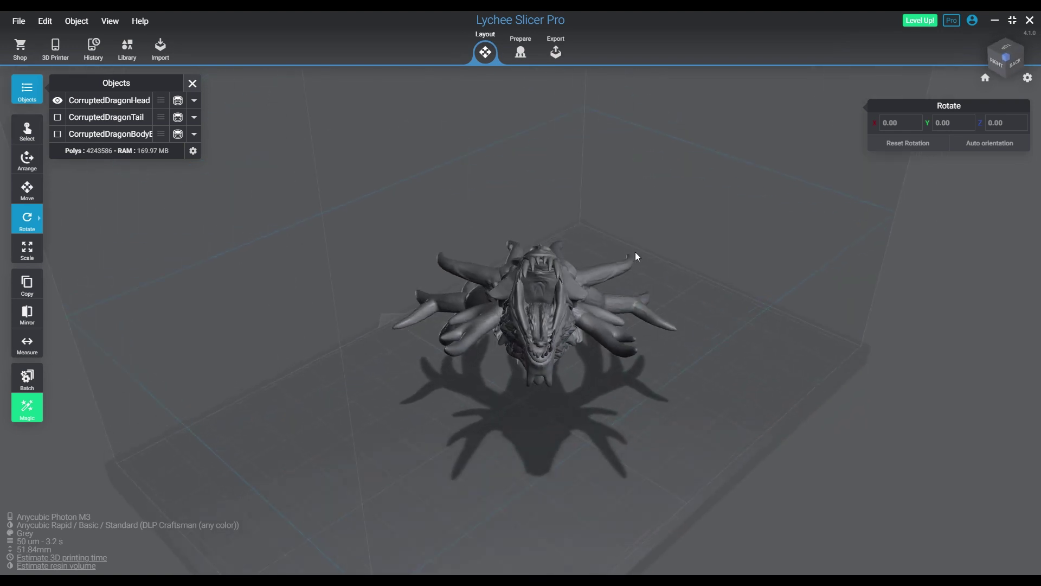
# Step: Clip the rotated head in the support preparation workspace down to about layer 412 to inspect where the neck area begins
pyautogui.click(521, 52)
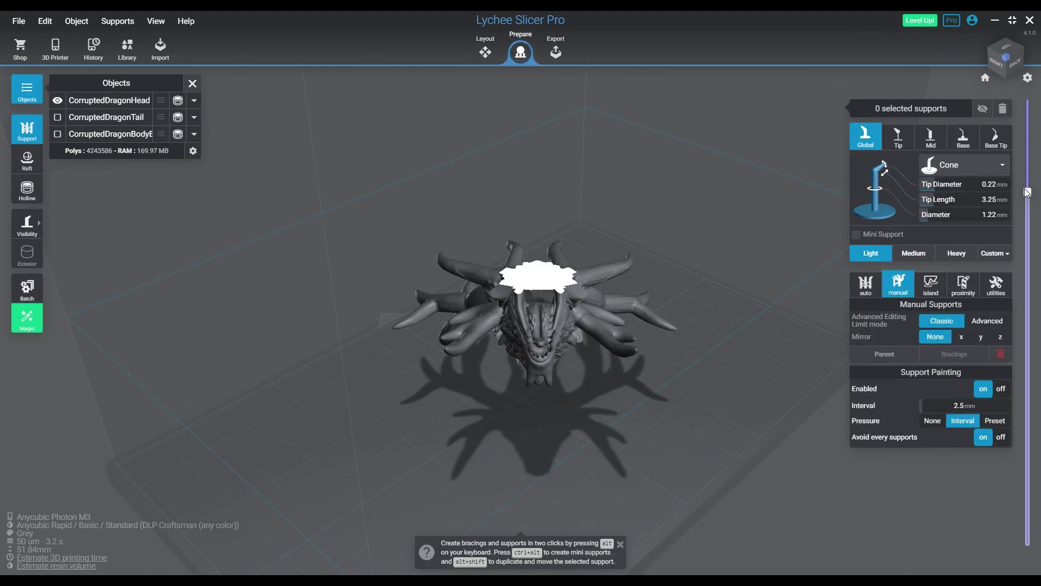
pyautogui.moveTo(1029, 193); pyautogui.dragTo(1030, 373)
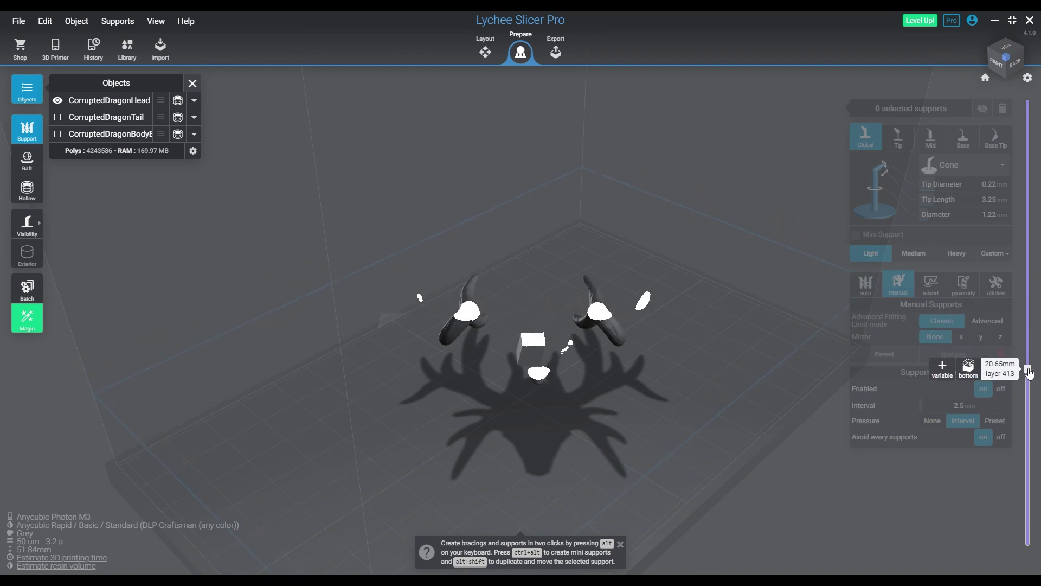
pyautogui.moveTo(892, 360); pyautogui.dragTo(874, 358)
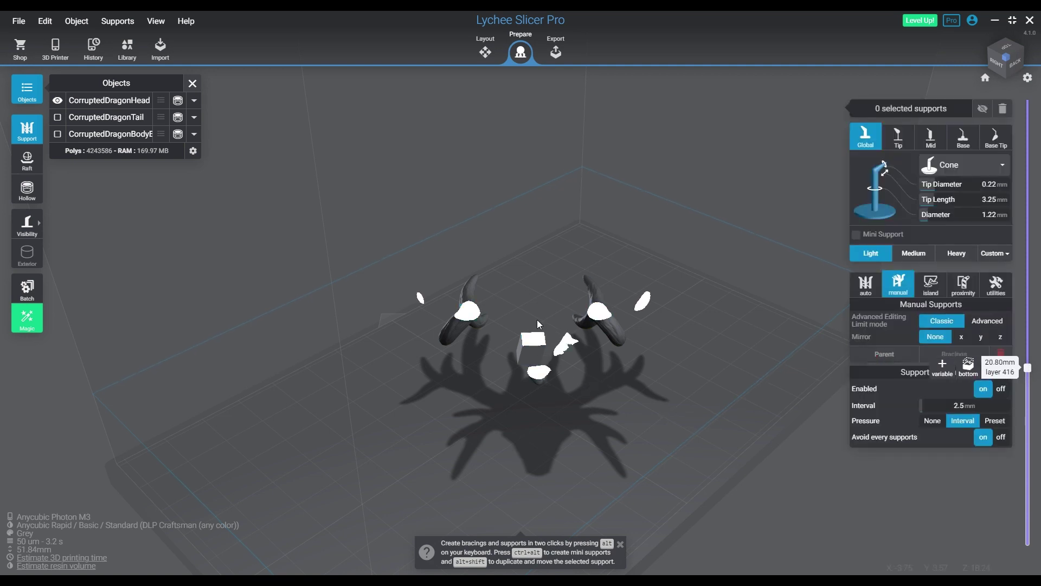
pyautogui.press('Down')
pyautogui.press('Down')
pyautogui.press('Down')
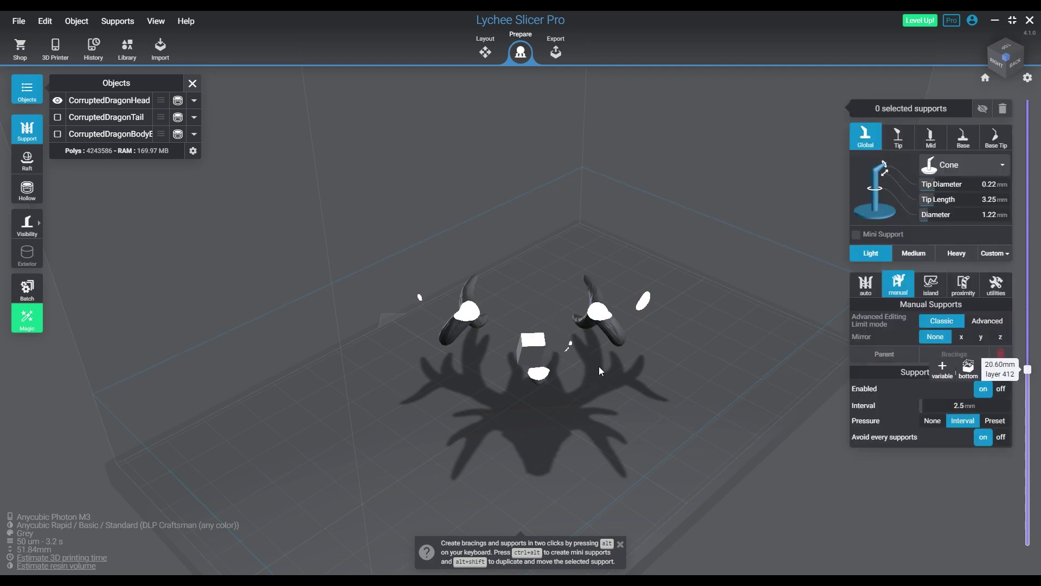
pyautogui.press('Down')
# Step: Examine closely how the cross-section beside the cube-shaped neck peg grows while raising the clipping up to layer 416
pyautogui.moveTo(635, 379); pyautogui.dragTo(594, 395, button='right')
pyautogui.scroll(3, 616, 396)
pyautogui.scroll(5, 617, 396)
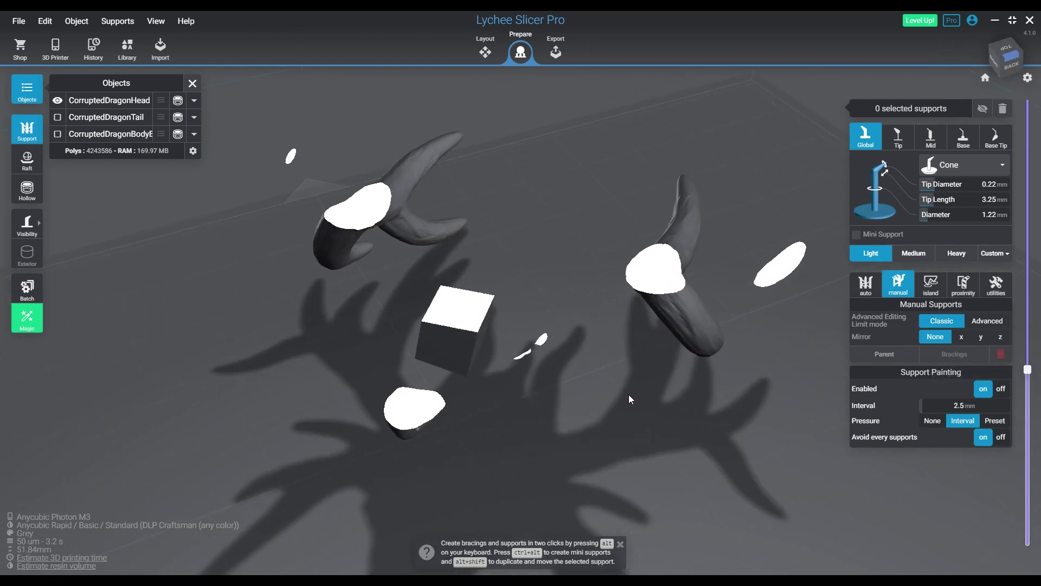
pyautogui.press('Up')
pyautogui.press('Up')
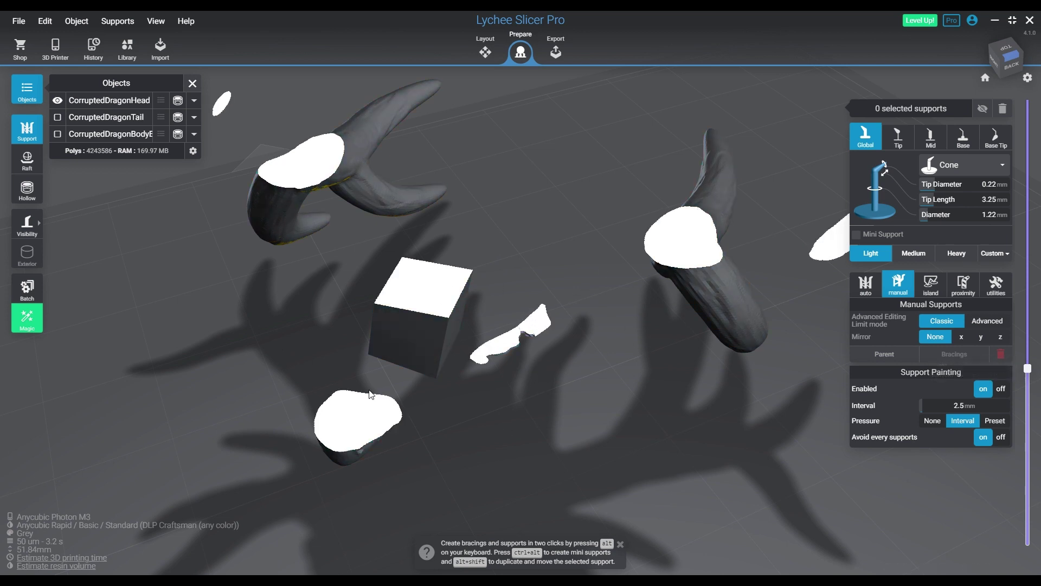
# Step: Examine the neck's underside and cross-section beside the cube-shaped peg while raising the clipping from layer 416 to layer 424
pyautogui.press('Up')
pyautogui.press('Up')
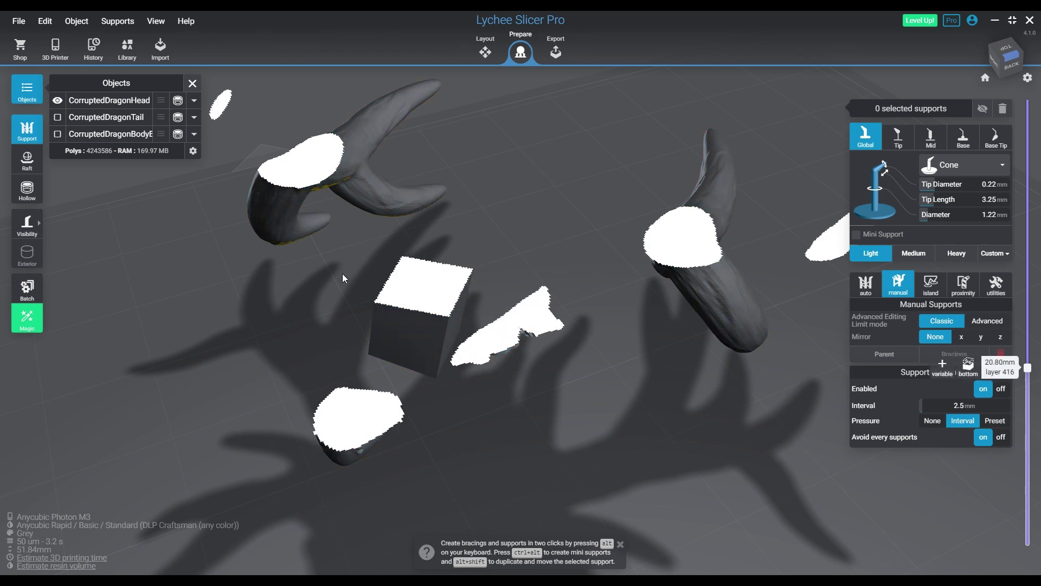
pyautogui.moveTo(564, 400); pyautogui.dragTo(559, 271, button='right')
pyautogui.moveTo(558, 271); pyautogui.dragTo(525, 278)
pyautogui.press('Up')
pyautogui.press('Up')
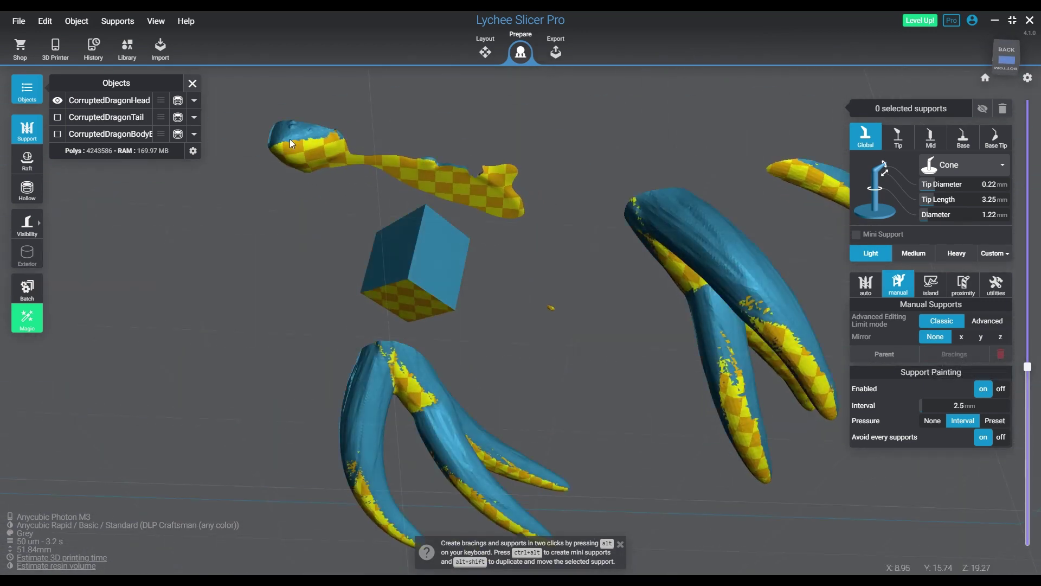
pyautogui.press('Up')
pyautogui.press('Up')
pyautogui.press('Up')
pyautogui.press('Up')
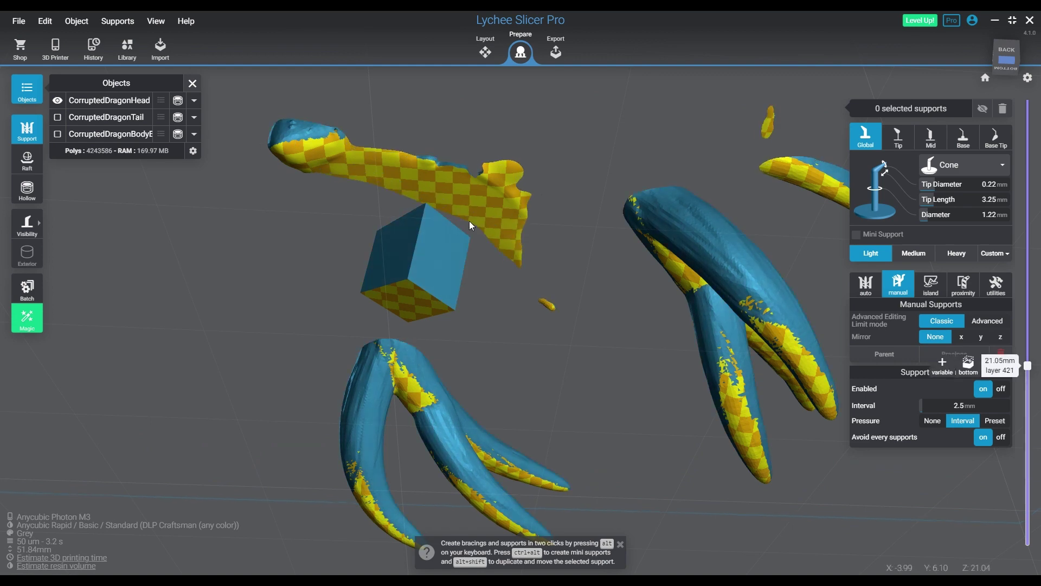
pyautogui.moveTo(464, 221); pyautogui.dragTo(464, 309, button='right')
pyautogui.moveTo(464, 312); pyautogui.dragTo(525, 383)
pyautogui.press('Up')
pyautogui.press('Up')
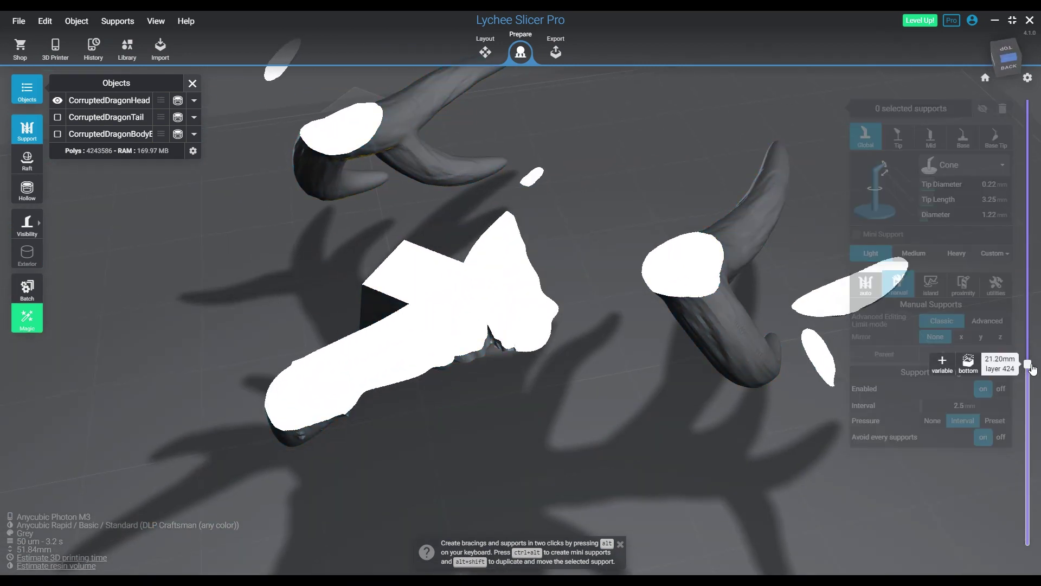
# Step: Remove the clipping and examine the whole dragon head from the front and the side
pyautogui.moveTo(1027, 364); pyautogui.dragTo(1027, 550)
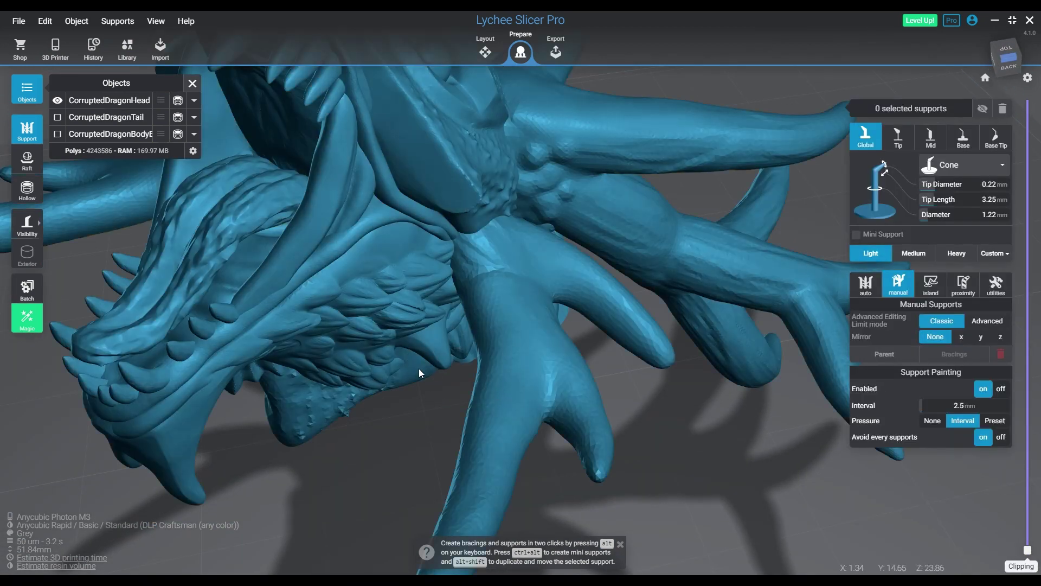
pyautogui.scroll(-5, 429, 383)
pyautogui.moveTo(431, 383); pyautogui.dragTo(507, 409, button='right')
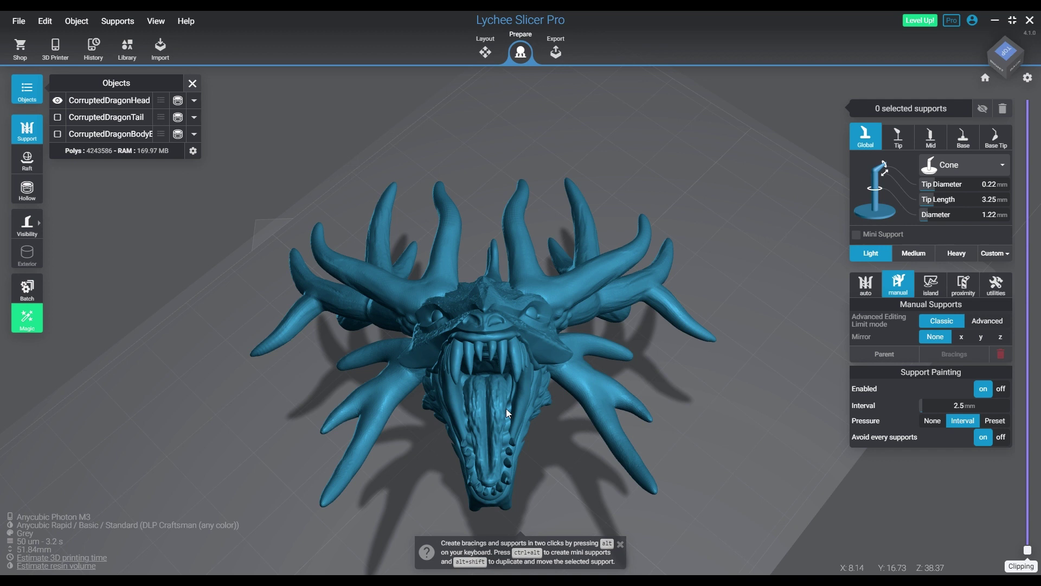
pyautogui.moveTo(673, 455); pyautogui.dragTo(567, 194)
pyautogui.moveTo(636, 402); pyautogui.dragTo(403, 298)
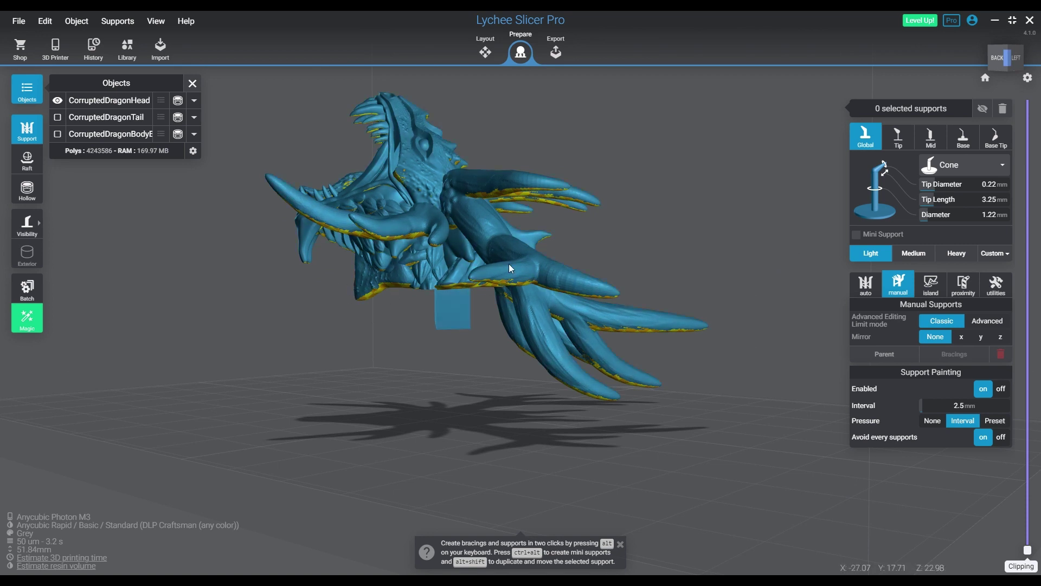
# Step: Return to the layout, select the dragon head and tilt it with the Rotate tool so the horn tips point further down
pyautogui.click(494, 56)
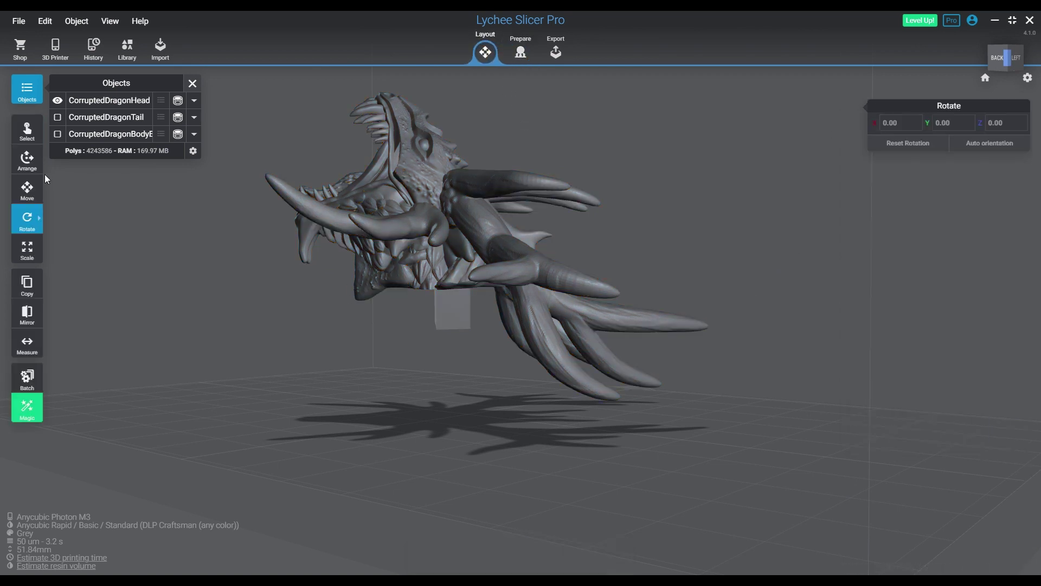
pyautogui.moveTo(39, 223)
pyautogui.click(64, 249)
pyautogui.click(422, 211)
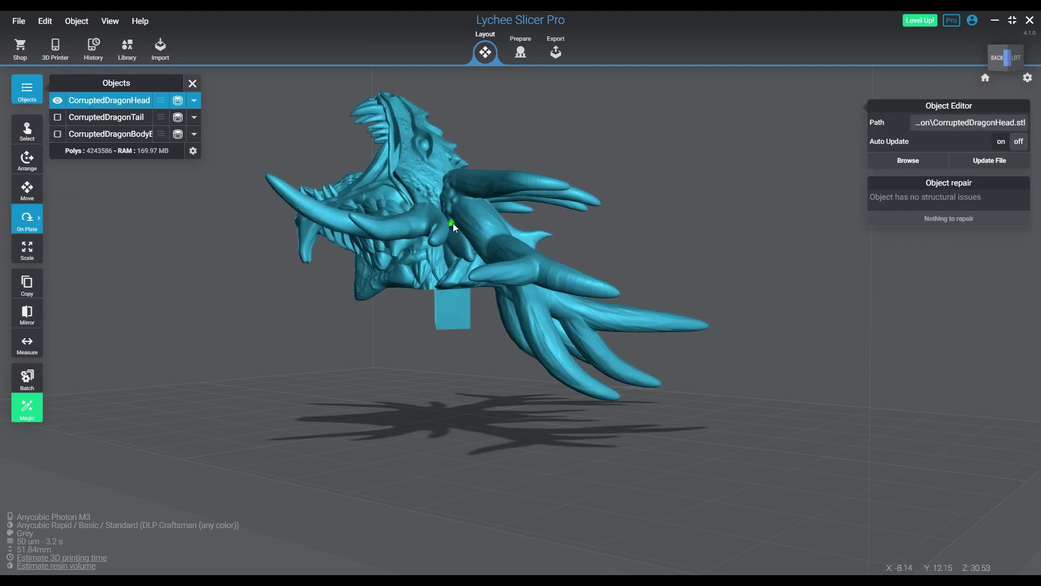
pyautogui.click(36, 224)
pyautogui.click(36, 220)
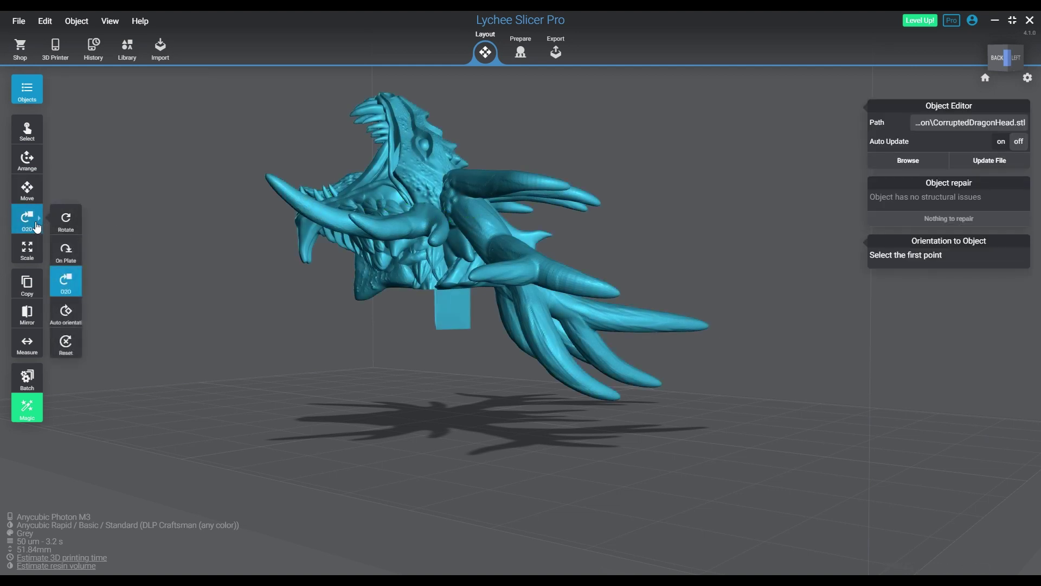
pyautogui.click(66, 220)
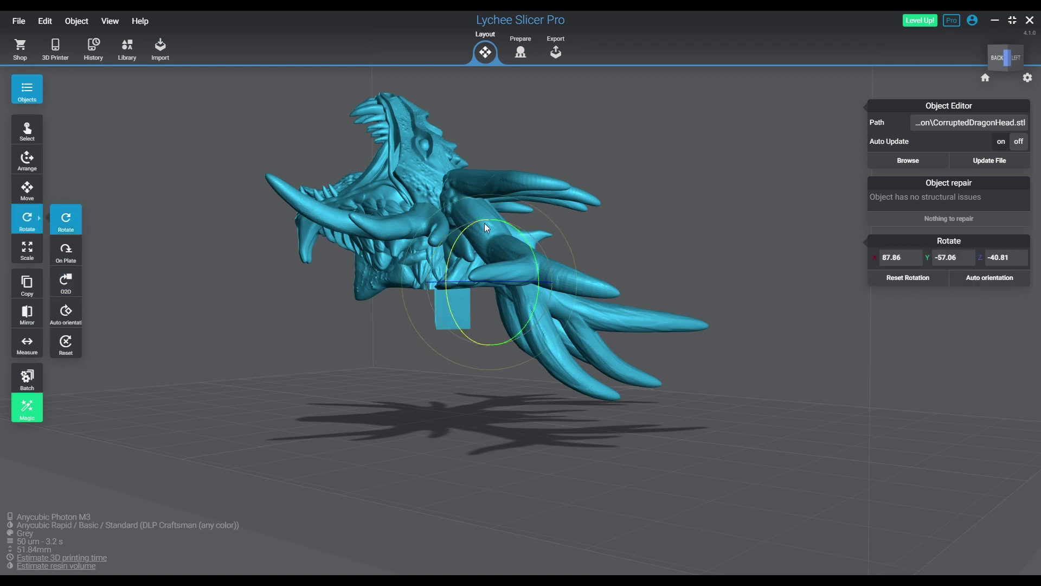
pyautogui.moveTo(484, 223); pyautogui.dragTo(534, 275)
pyautogui.moveTo(414, 430); pyautogui.dragTo(591, 472)
pyautogui.click(535, 226)
pyautogui.click(533, 227)
pyautogui.moveTo(515, 236); pyautogui.dragTo(504, 224)
pyautogui.click(551, 417)
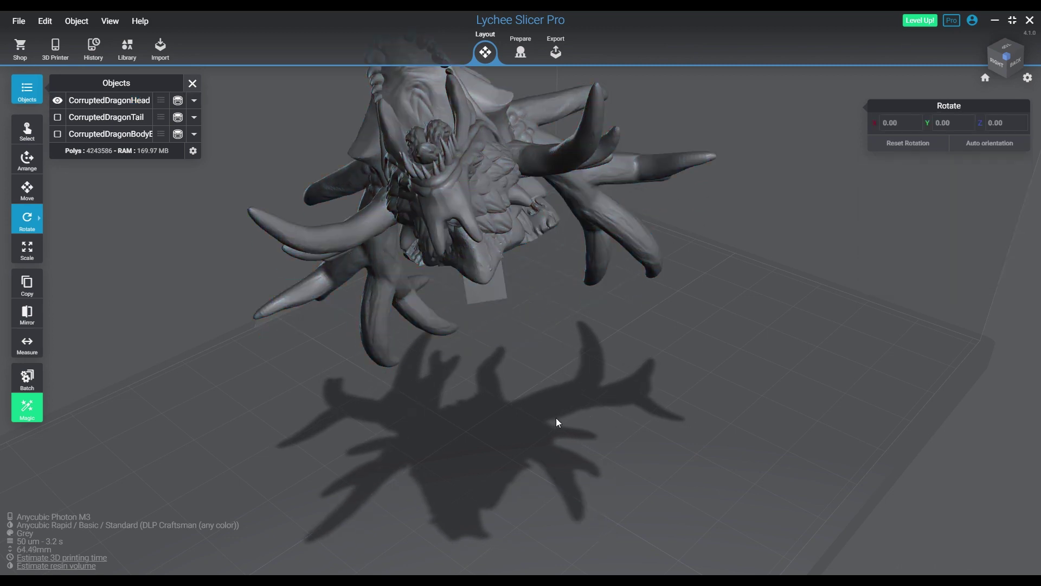
# Step: Open the support preparation workspace and examine the overhangs under the rotated head's horns, neck and cube-shaped peg
pyautogui.moveTo(551, 417); pyautogui.dragTo(360, 376)
pyautogui.click(508, 106)
pyautogui.click(521, 52)
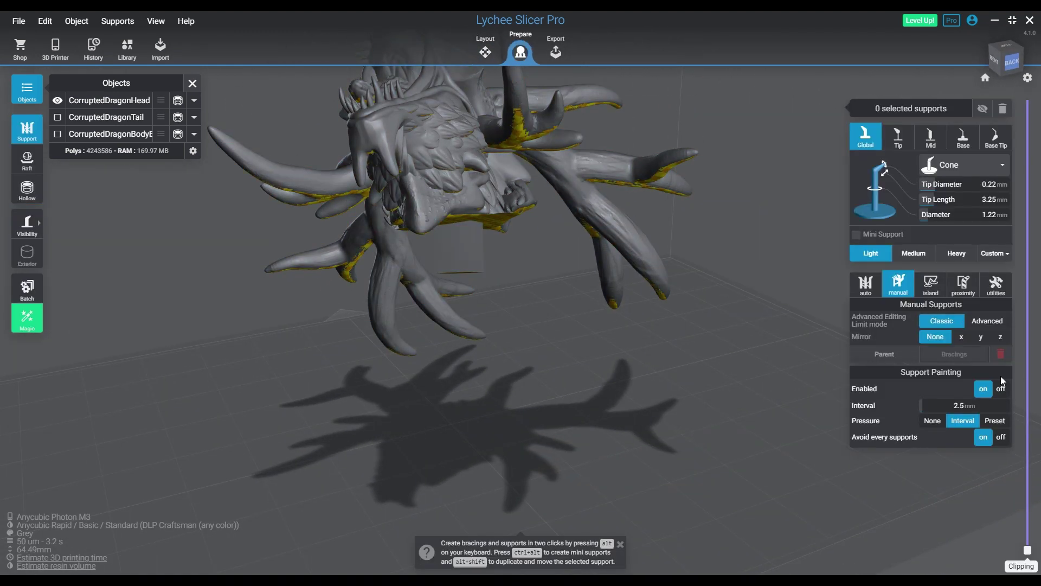
pyautogui.click(1027, 548)
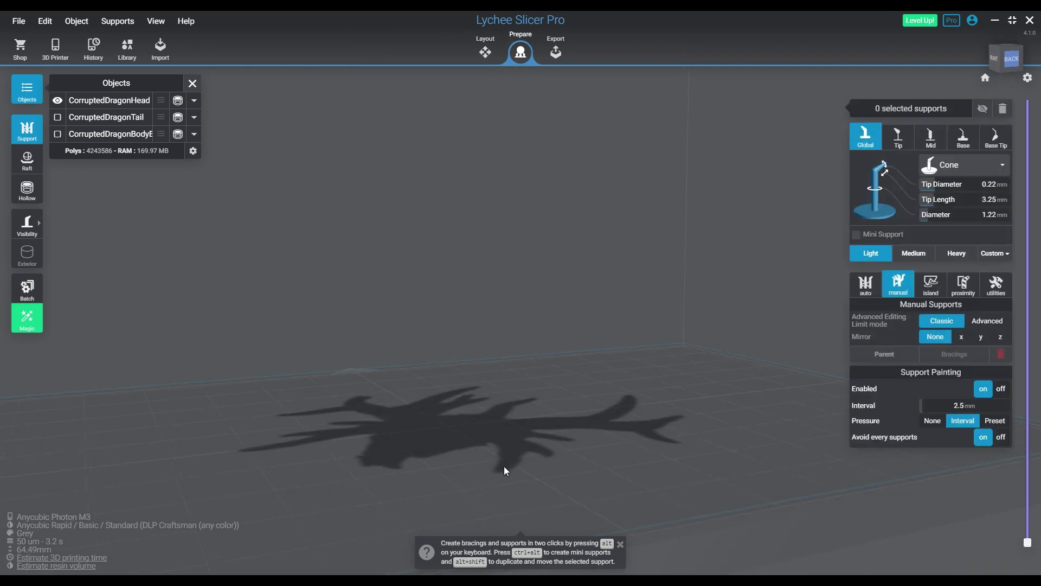
pyautogui.moveTo(1024, 544); pyautogui.dragTo(1024, 554)
pyautogui.moveTo(505, 429); pyautogui.dragTo(535, 338)
pyautogui.moveTo(711, 460); pyautogui.dragTo(509, 467)
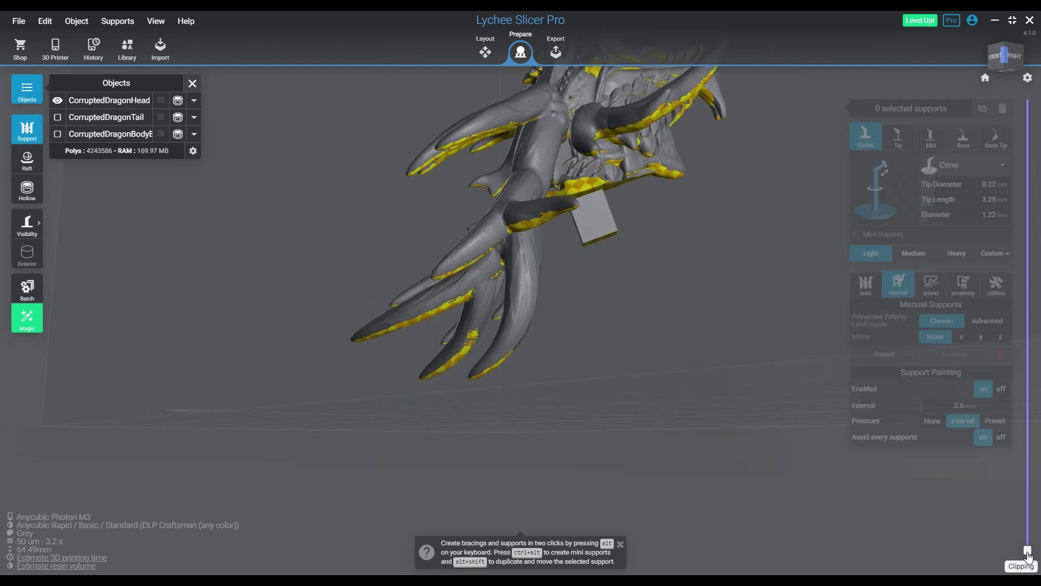
# Step: Clip the head down to about layer 183 and raise it to layer 410 to examine where the horn tips begin
pyautogui.moveTo(1026, 549); pyautogui.dragTo(1032, 425)
pyautogui.moveTo(568, 303); pyautogui.dragTo(737, 429, button='right')
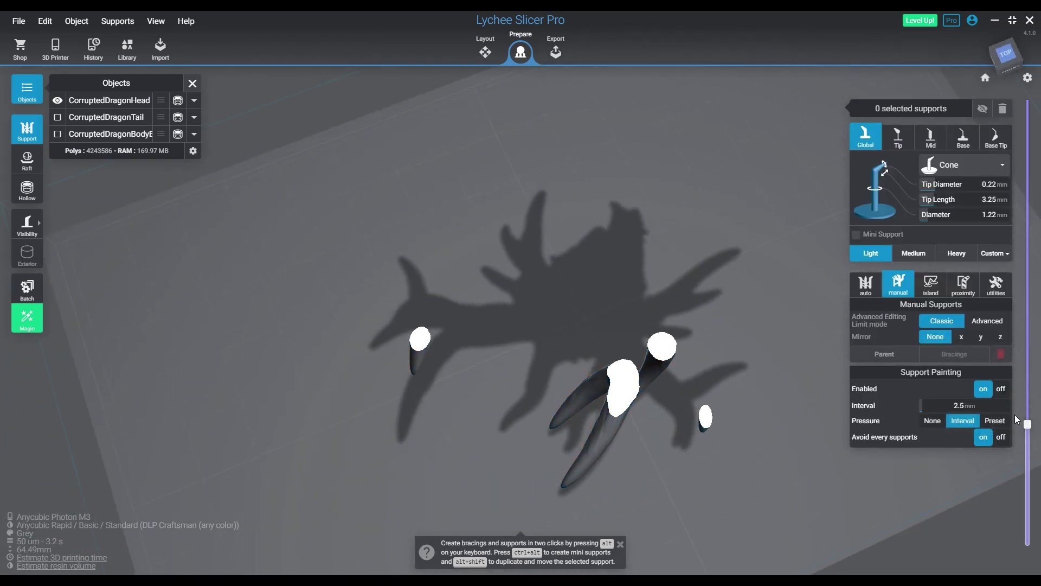
pyautogui.moveTo(1027, 424); pyautogui.dragTo(1020, 509)
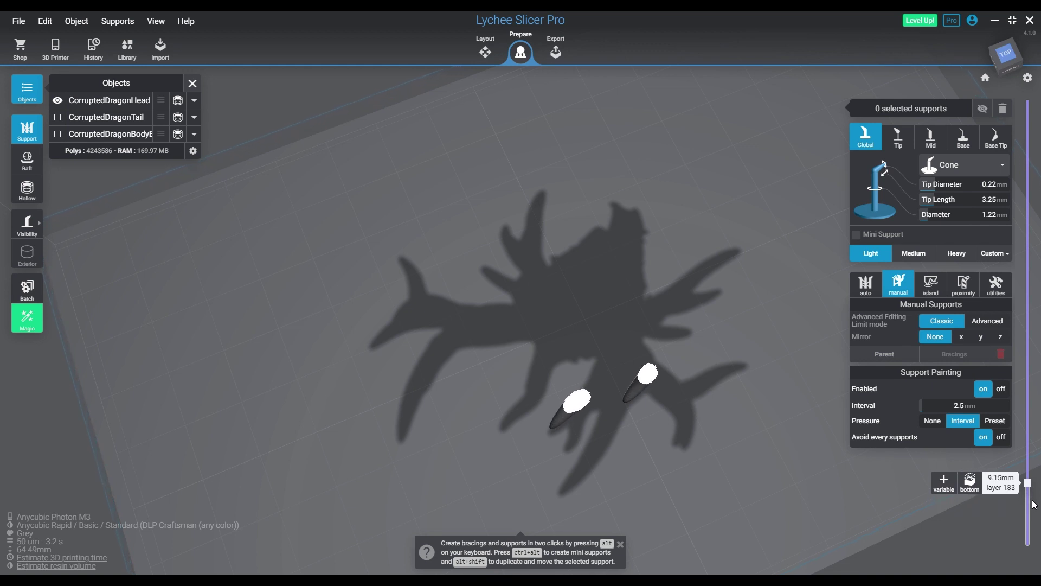
pyautogui.scroll(4, 1033, 505)
pyautogui.scroll(11, 1033, 505)
pyautogui.scroll(8, 1033, 504)
pyautogui.scroll(6, 1032, 504)
pyautogui.scroll(12, 1033, 505)
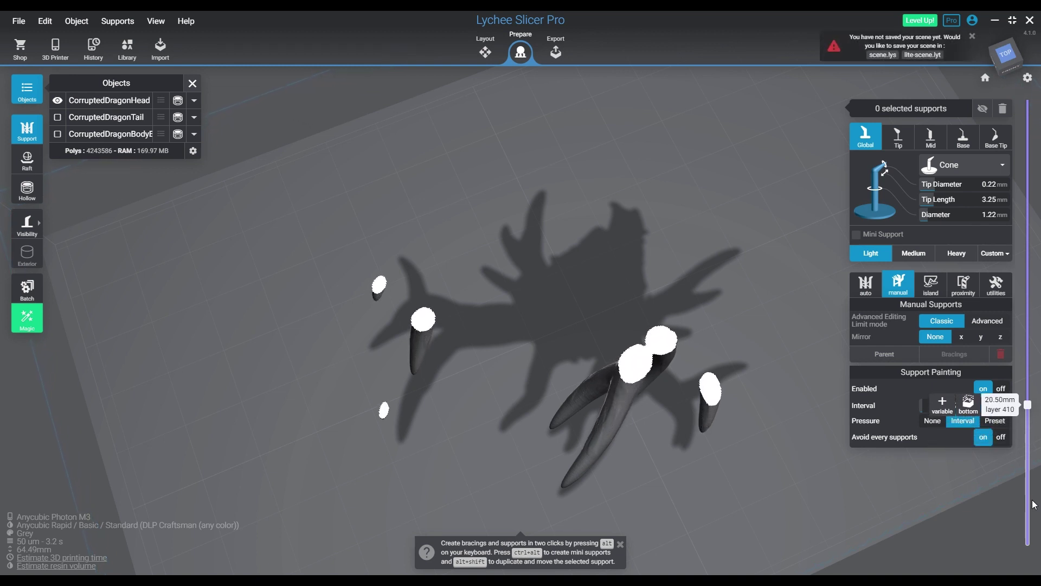
# Step: Raise the clipping past layer 706 to examine how the neck, peg and horn cross-sections grow and join
pyautogui.scroll(14, 1032, 504)
pyautogui.scroll(12, 1032, 505)
pyautogui.scroll(12, 1032, 505)
pyautogui.scroll(12, 1033, 504)
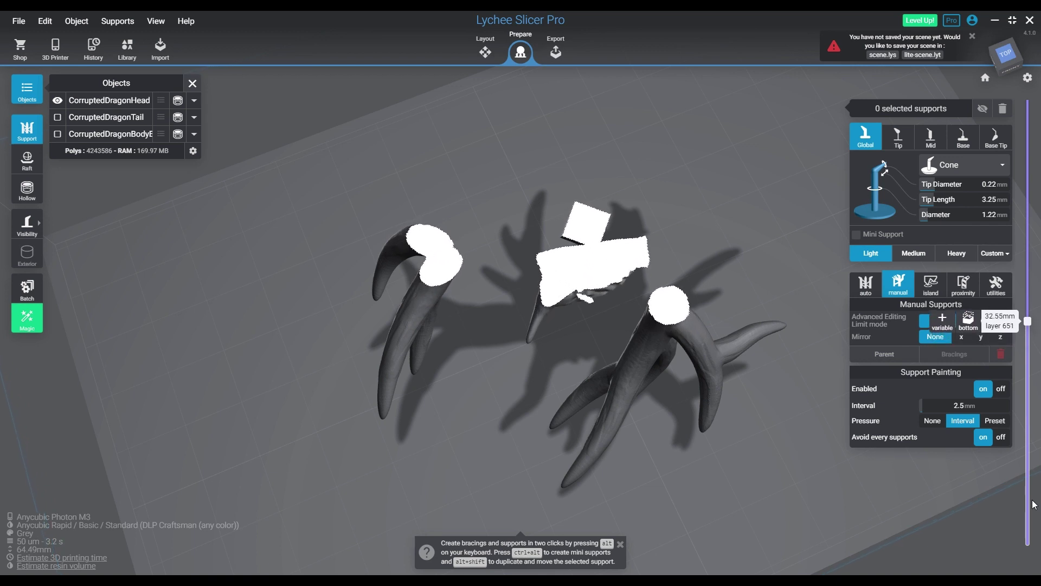
pyautogui.scroll(12, 1033, 505)
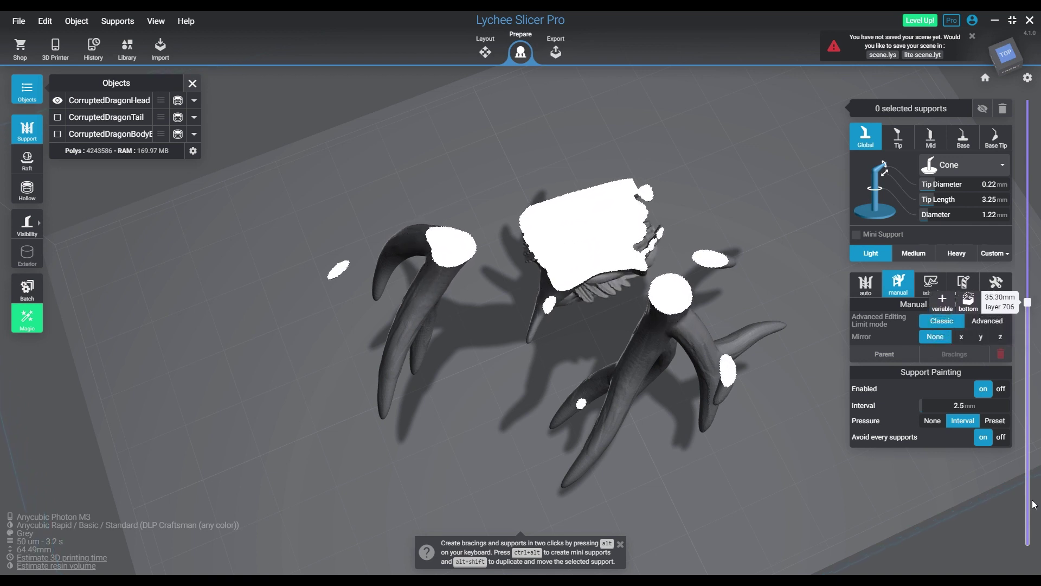
pyautogui.scroll(8, 1033, 505)
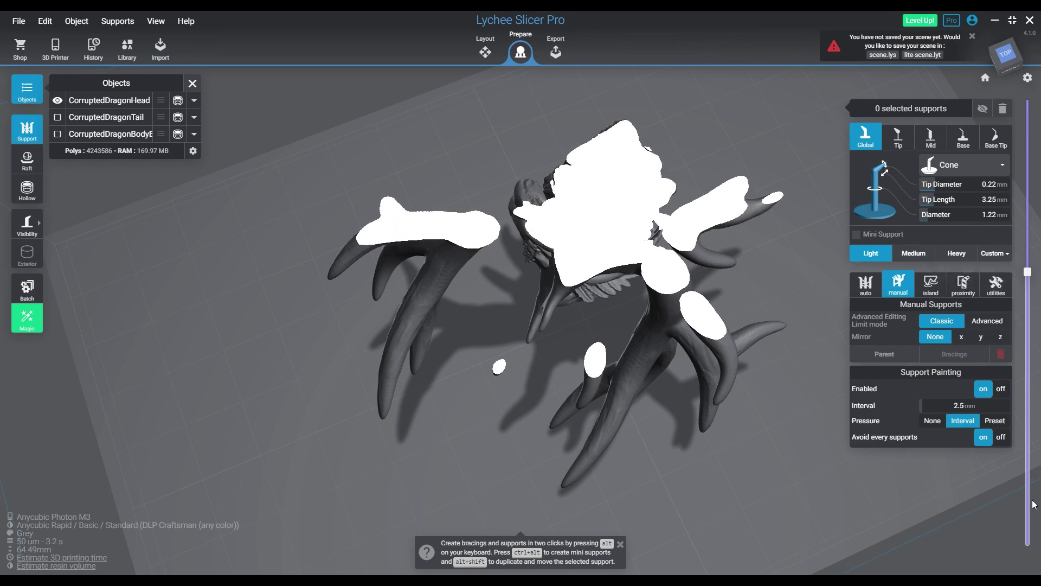
# Step: Remove the clipping from the dragon head and save the scene as CorruptedDragonHead.lys
pyautogui.moveTo(773, 513); pyautogui.dragTo(773, 436, button='right')
pyautogui.moveTo(1028, 273); pyautogui.dragTo(910, 66)
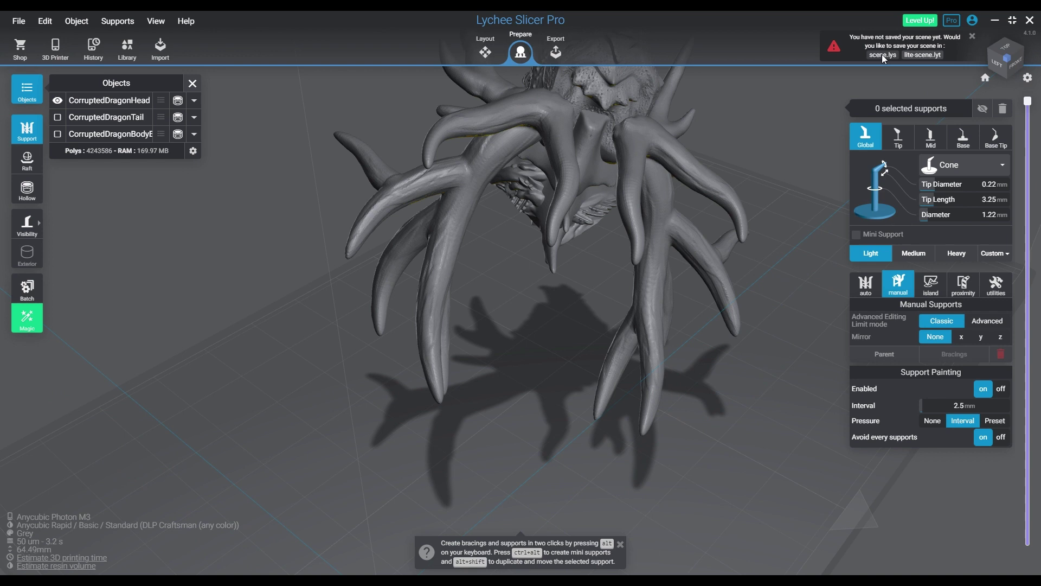
pyautogui.click(882, 54)
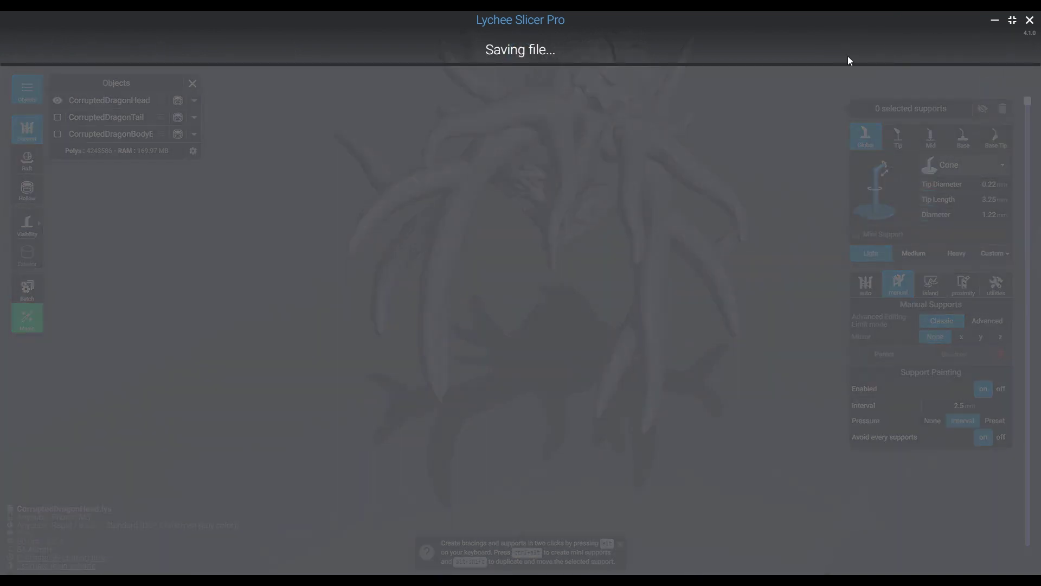
pyautogui.moveTo(698, 317); pyautogui.dragTo(235, 293)
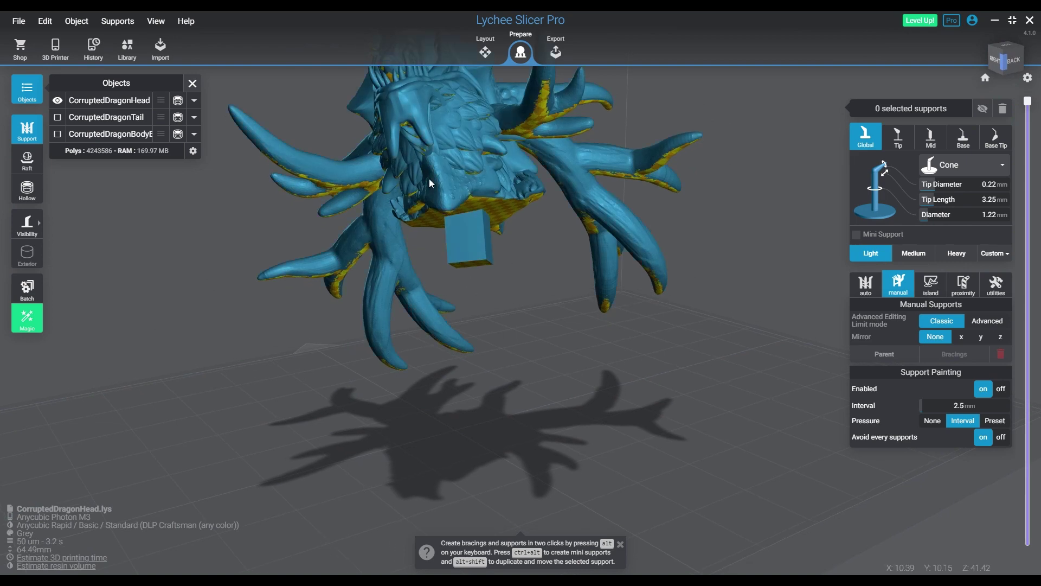
pyautogui.moveTo(486, 223); pyautogui.dragTo(412, 304)
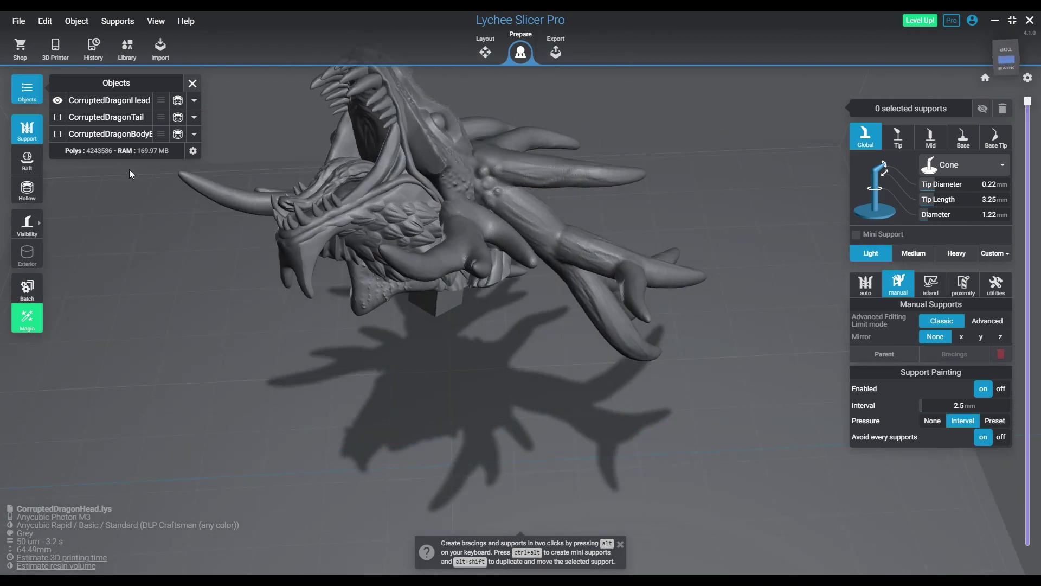
# Step: Hide CorruptedDragonHead, show CorruptedDragonTail and return to the layout workspace
pyautogui.click(69, 108)
pyautogui.click(58, 101)
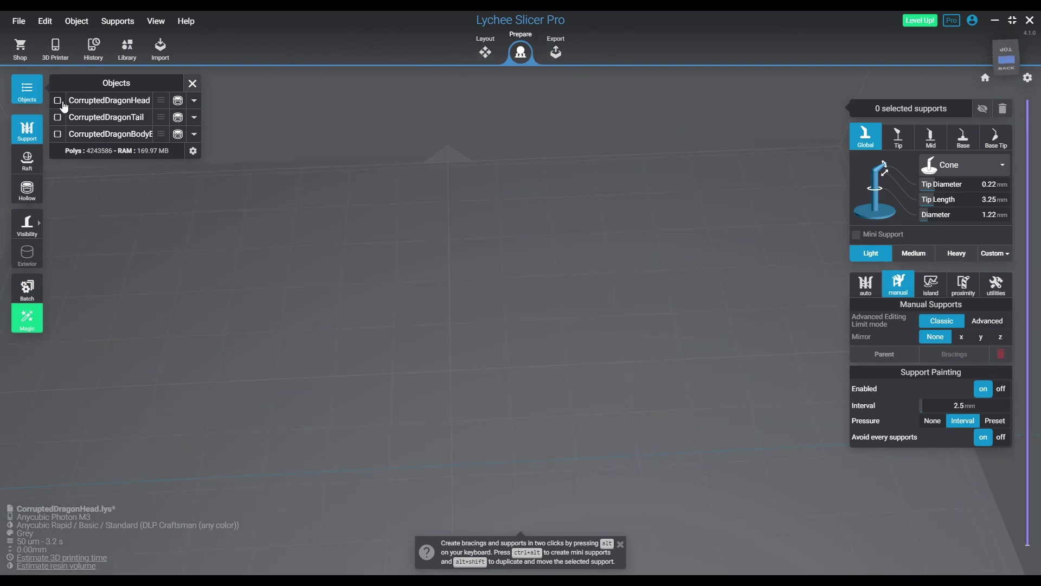
pyautogui.click(57, 117)
pyautogui.click(486, 60)
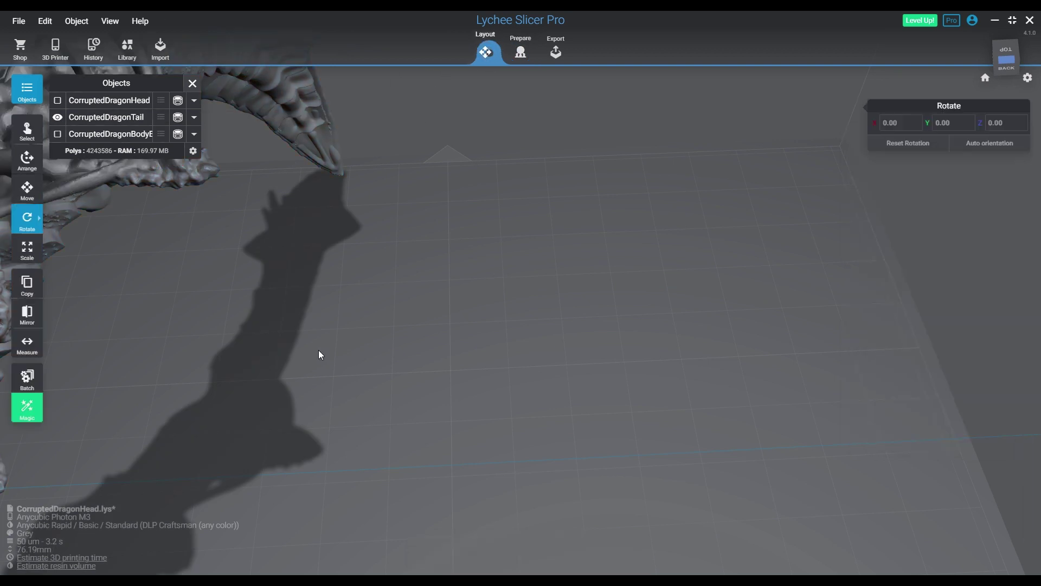
# Step: Select the dragon tail and rotate it to about X 31.42, Y -78.82, Z -276.38 degrees
pyautogui.scroll(-6, 333, 365)
pyautogui.moveTo(334, 369); pyautogui.dragTo(546, 333, button='right')
pyautogui.moveTo(547, 337); pyautogui.dragTo(240, 389)
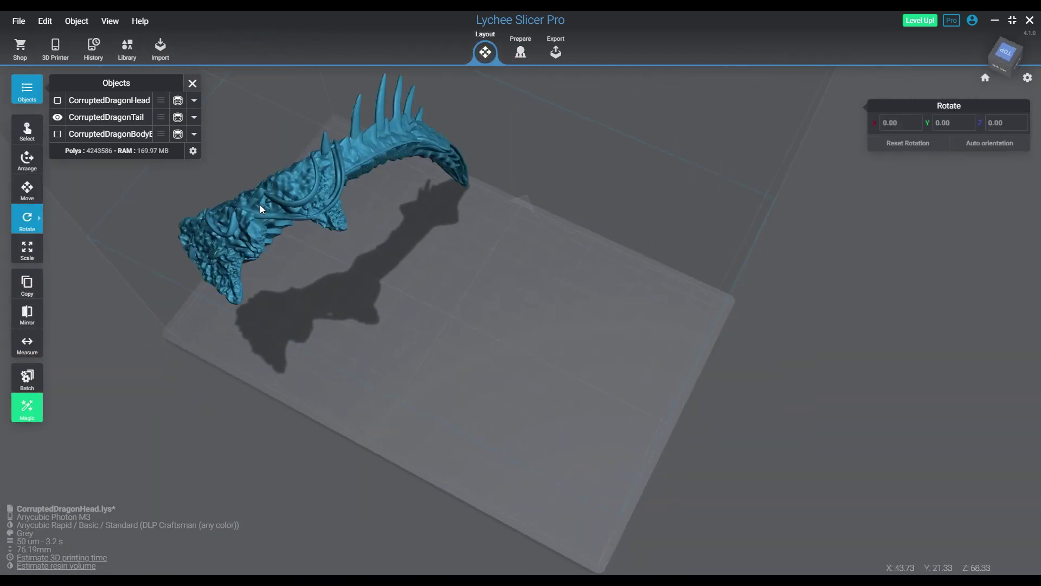
pyautogui.click(282, 232)
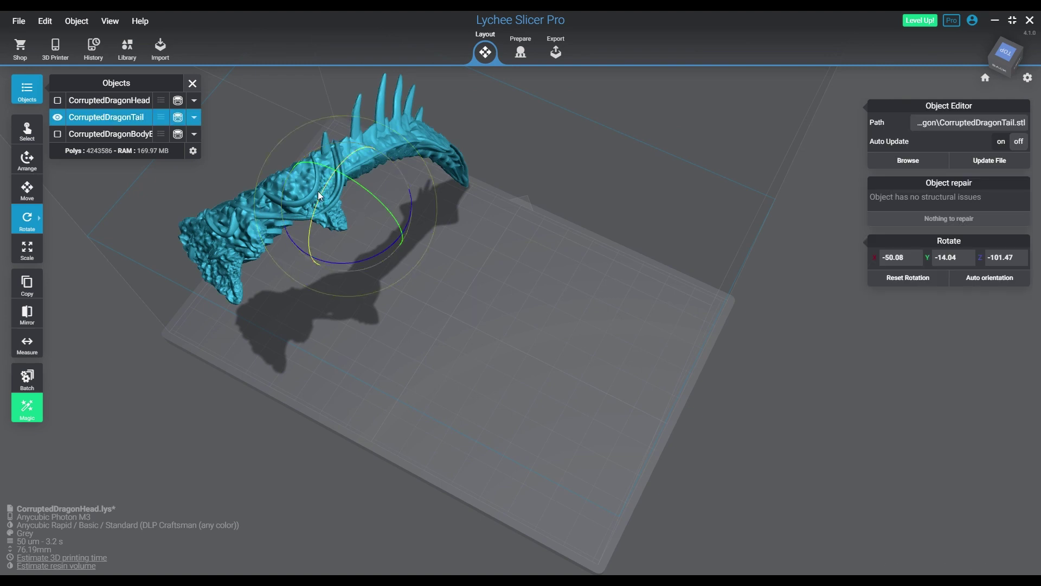
pyautogui.moveTo(330, 184); pyautogui.dragTo(225, 255)
pyautogui.moveTo(464, 358); pyautogui.dragTo(558, 235, button='right')
pyautogui.moveTo(466, 338); pyautogui.dragTo(335, 402)
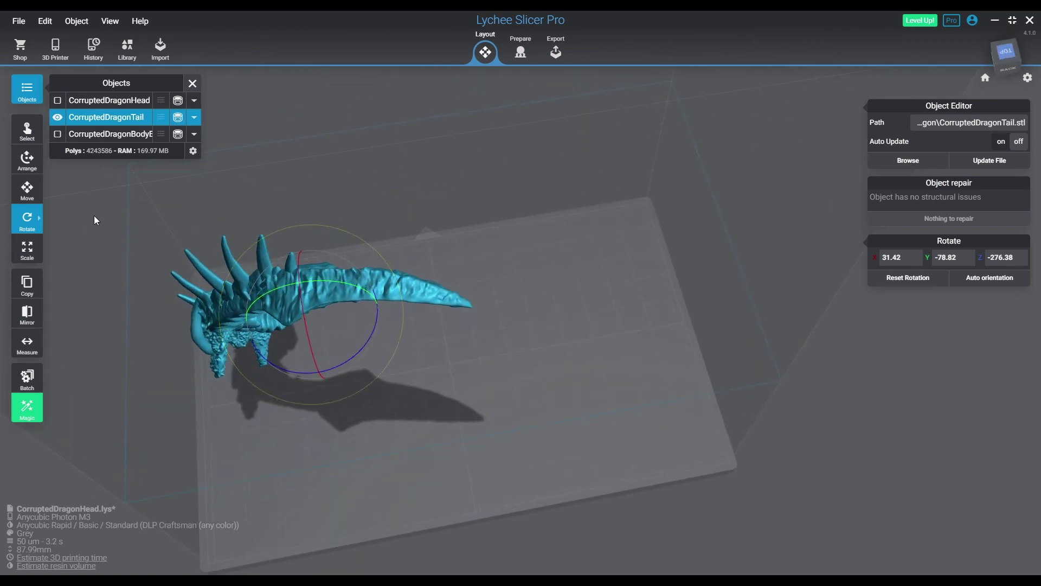
# Step: Move the rotated dragon tail inward along the build plate, closer to its middle
pyautogui.click(27, 189)
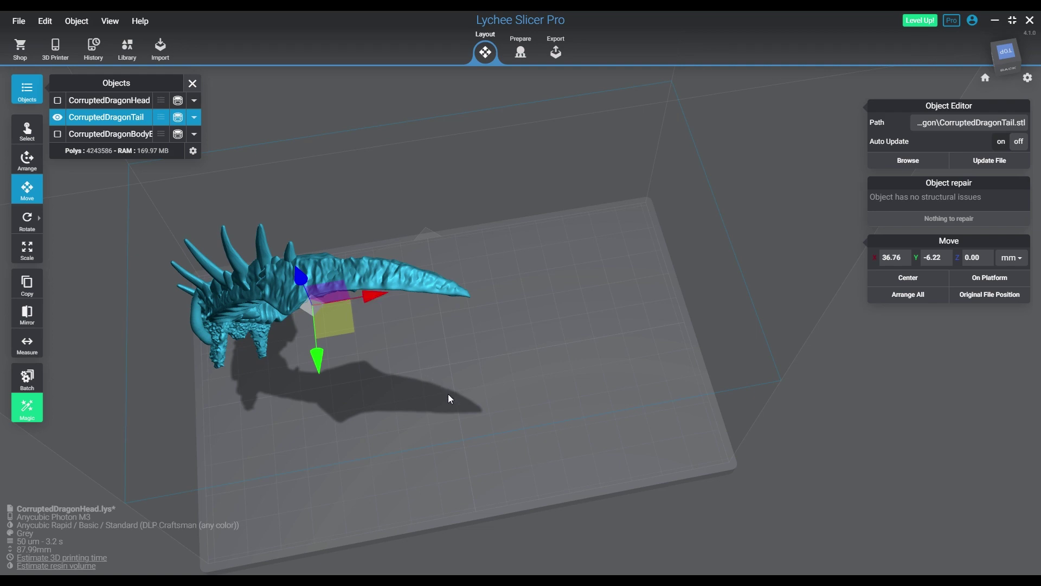
pyautogui.moveTo(450, 399); pyautogui.dragTo(420, 381)
pyautogui.moveTo(309, 313); pyautogui.dragTo(307, 335)
pyautogui.moveTo(357, 287); pyautogui.dragTo(489, 302)
pyautogui.moveTo(490, 445); pyautogui.dragTo(520, 454)
# Step: Clip the dragon tail in the support preparation workspace down to its lowest layers, around layer 54, to inspect where it begins
pyautogui.click(521, 55)
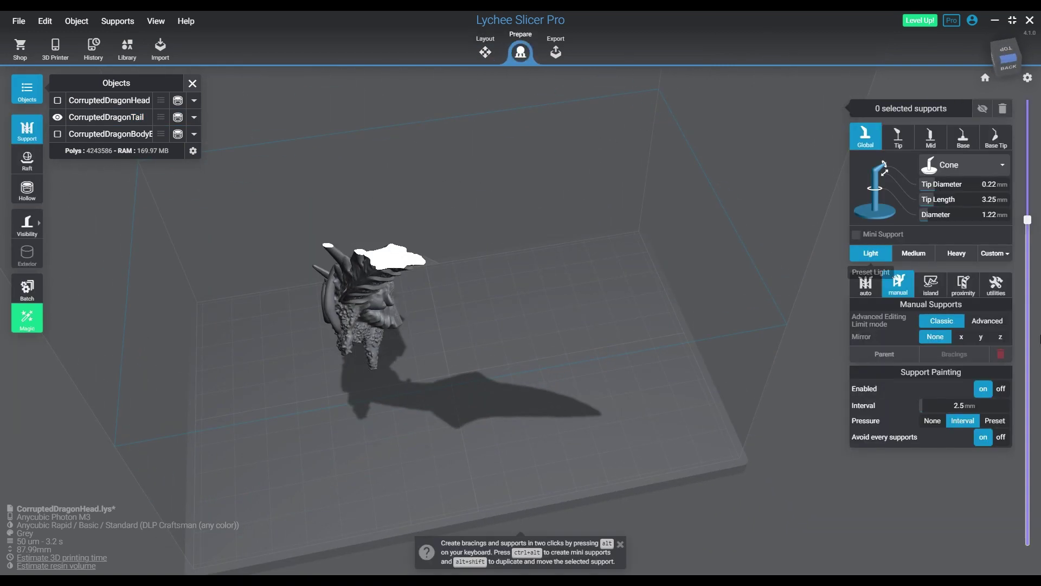
pyautogui.moveTo(1028, 103); pyautogui.dragTo(1037, 546)
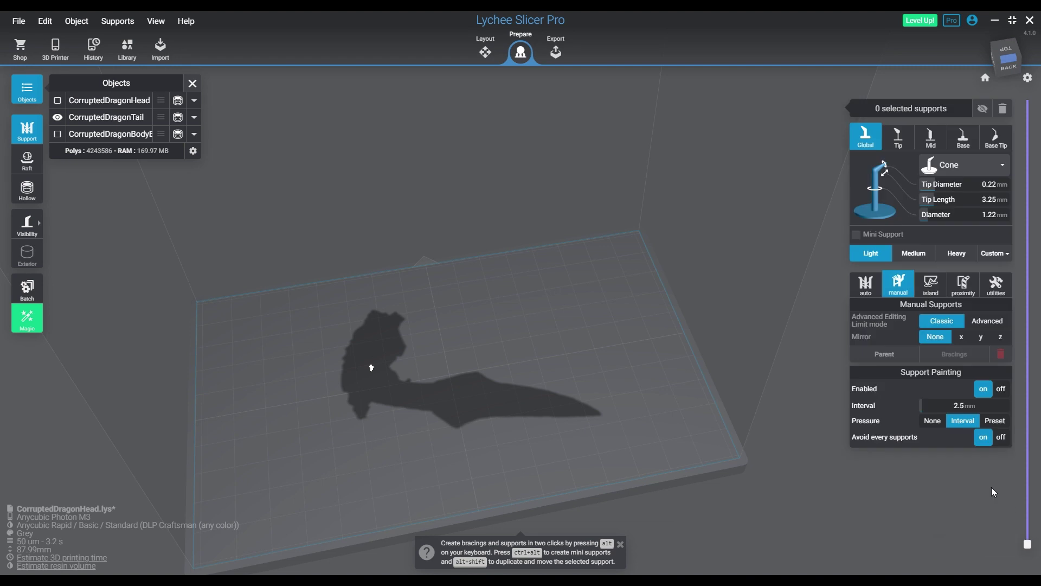
pyautogui.press('Down')
pyautogui.press('Down')
pyautogui.press('Down')
pyautogui.press('Down')
pyautogui.press('Down')
pyautogui.press('Up')
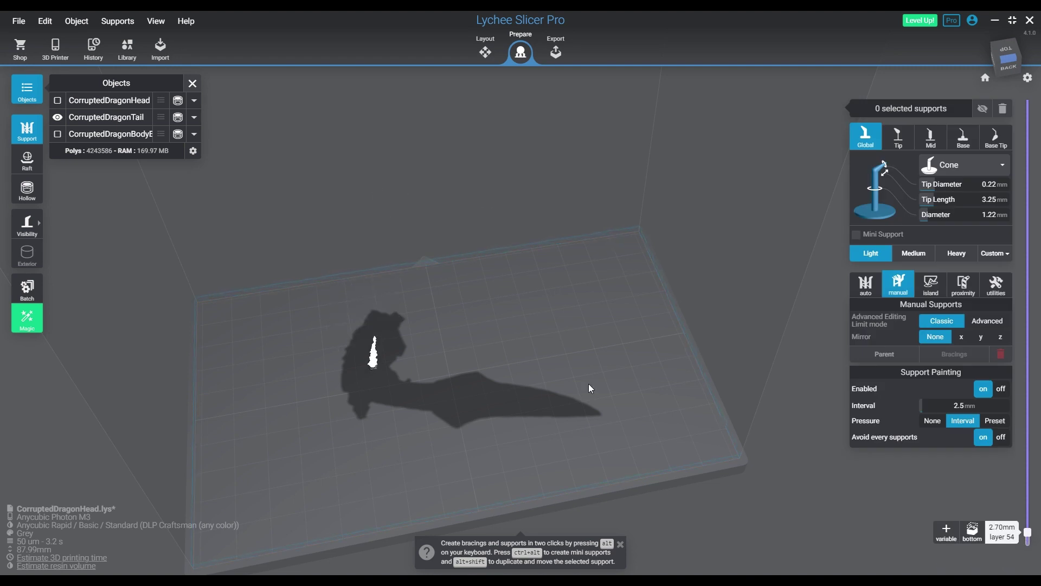
# Step: Raise the dragon tail's clipping height through about layer 411 to examine its growing cross-section, and restore the full model view
pyautogui.press('Up')
pyautogui.press('Up')
pyautogui.press('Up')
pyautogui.press('Up')
pyautogui.press('Up')
pyautogui.press('Up')
pyautogui.press('Up')
pyautogui.press('Up')
pyautogui.press('Up')
pyautogui.press('Up')
pyautogui.press('Up')
pyautogui.press('Up')
pyautogui.press('Up')
pyautogui.press('Up')
pyautogui.press('Up')
pyautogui.press('Up')
pyautogui.press('Up')
pyautogui.press('Up')
pyautogui.press('Up')
pyautogui.press('Up')
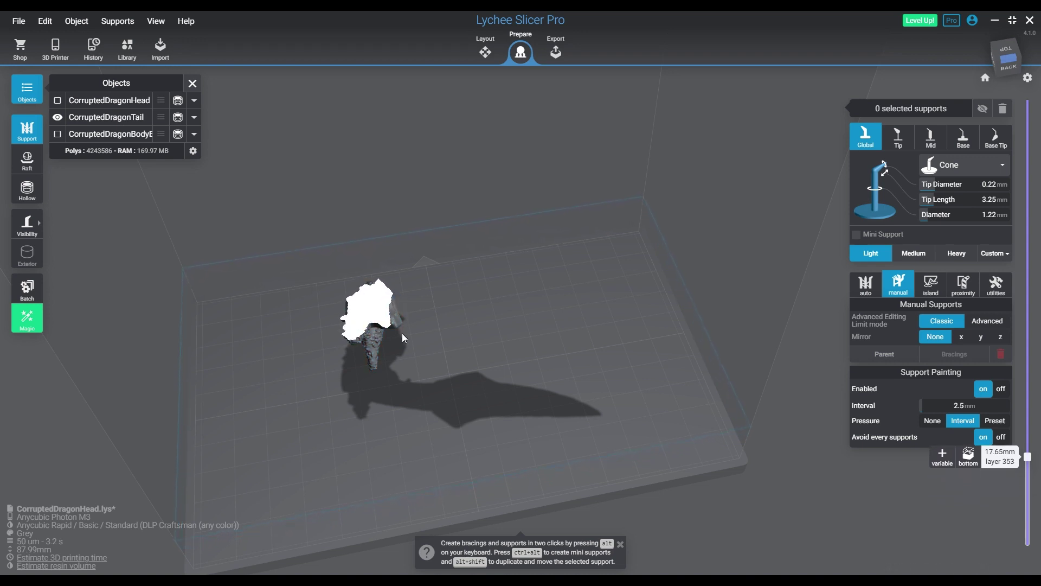
pyautogui.press('Up')
pyautogui.press('Up')
pyautogui.press('Up')
pyautogui.press('Up')
pyautogui.press('Up')
pyautogui.press('Up')
pyautogui.press('Up')
pyautogui.press('Up')
pyautogui.press('Up')
pyautogui.press('Up')
pyautogui.press('Up')
pyautogui.press('Up')
pyautogui.press('Up')
pyautogui.press('Up')
pyautogui.press('Up')
pyautogui.press('Up')
pyautogui.press('Up')
pyautogui.press('Up')
pyautogui.press('Up')
pyautogui.press('Up')
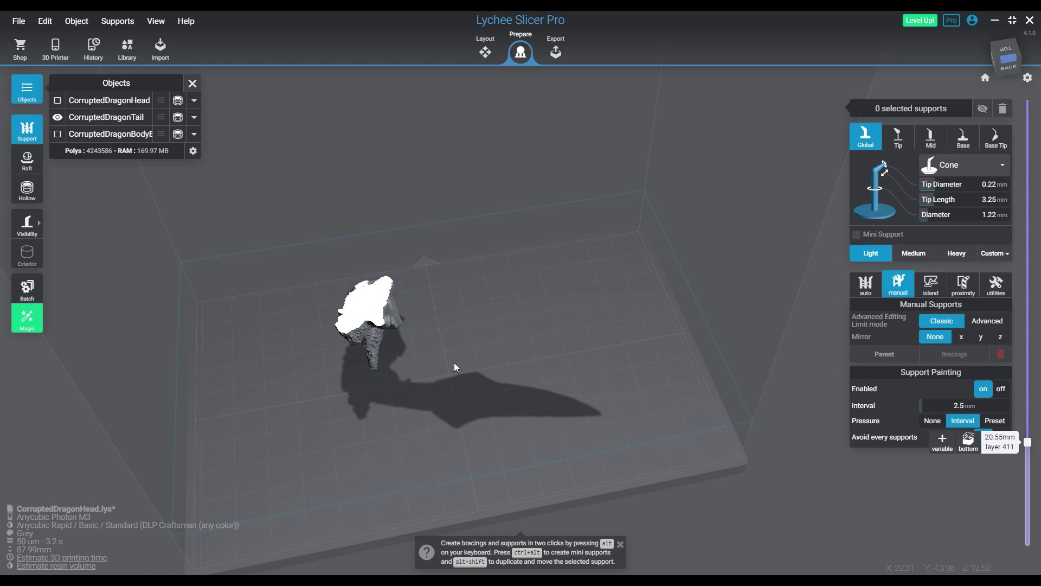
pyautogui.moveTo(450, 373); pyautogui.dragTo(601, 303, button='right')
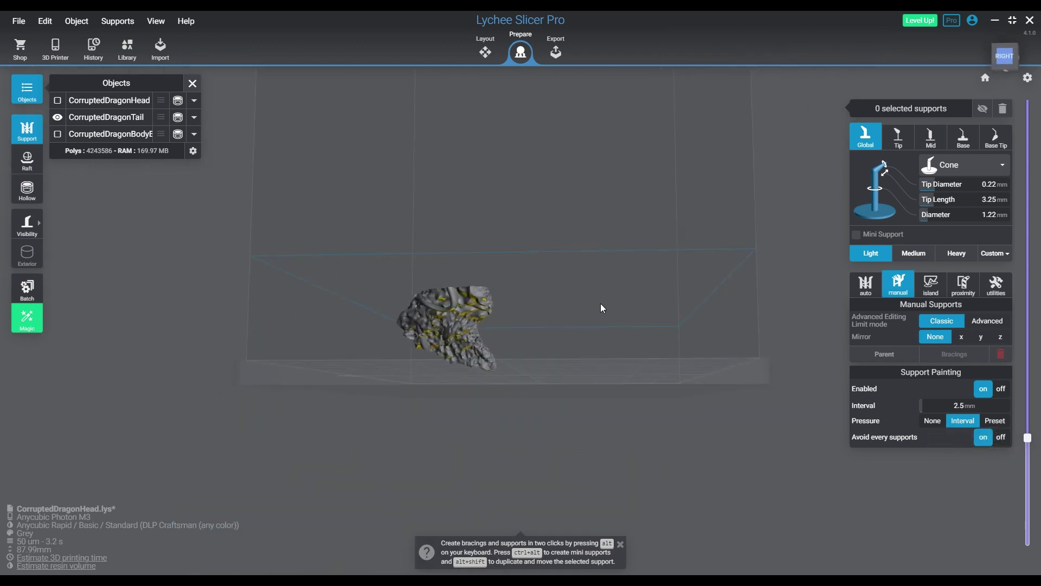
pyautogui.click(465, 324)
pyautogui.moveTo(464, 324); pyautogui.dragTo(521, 415)
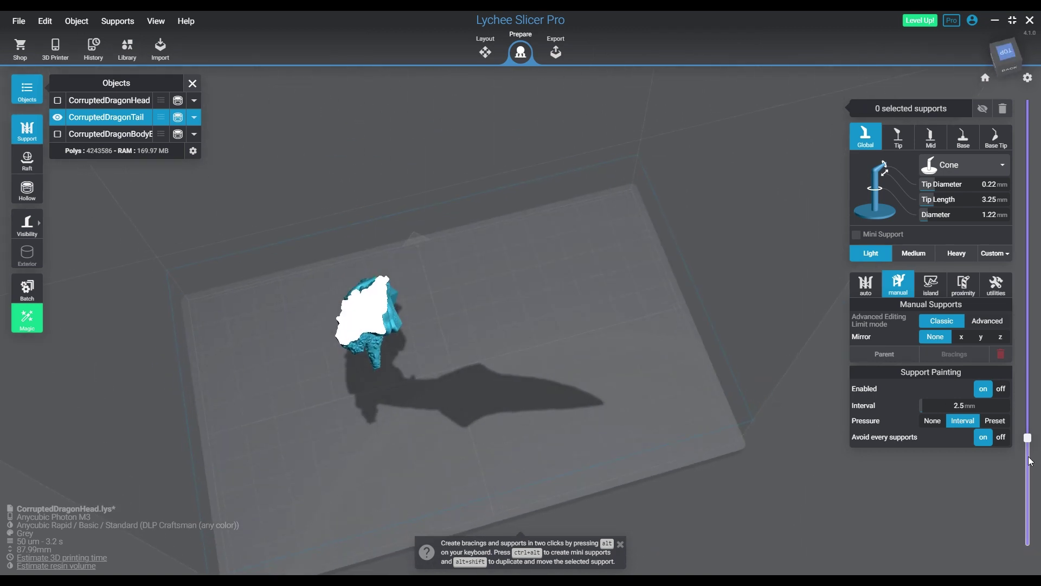
pyautogui.moveTo(1030, 440)
pyautogui.moveTo(1030, 434); pyautogui.dragTo(1040, 101)
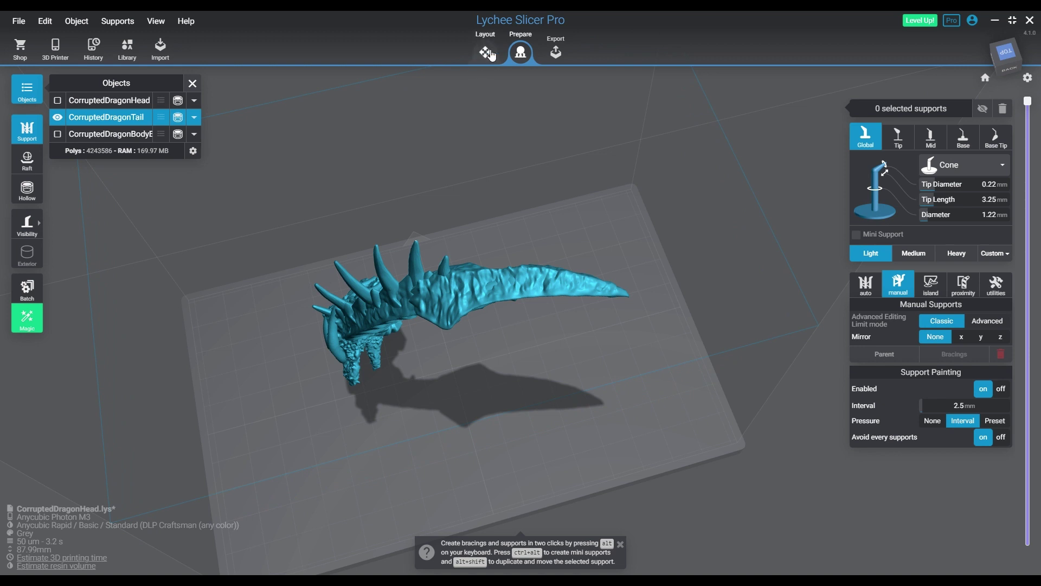
# Step: Return to the layout workspace and rotate the dragon tail slightly, to an overall height of about 86.88 mm
pyautogui.click(486, 53)
pyautogui.click(32, 222)
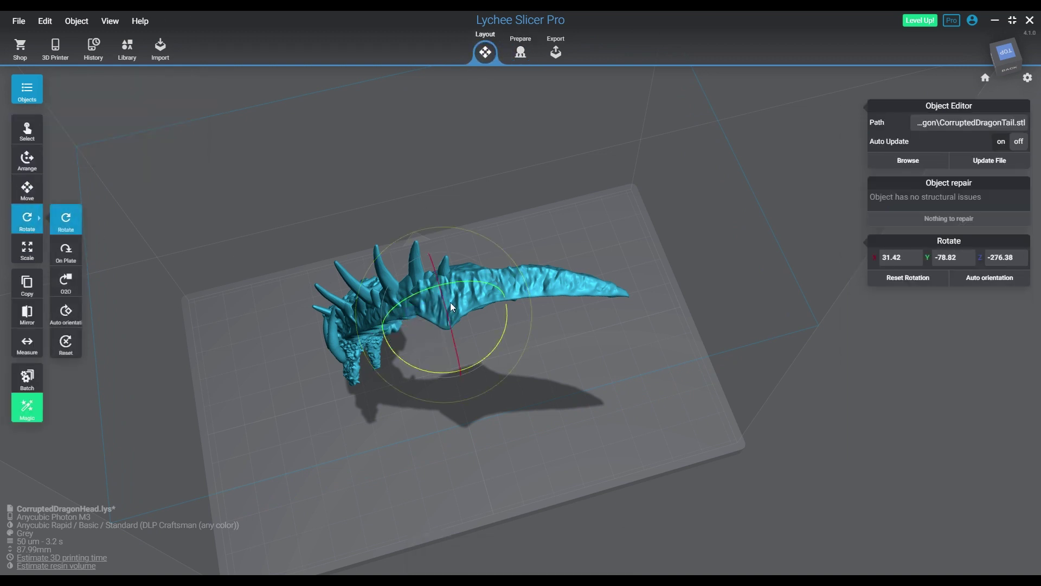
pyautogui.moveTo(426, 291)
pyautogui.mouseDown()
pyautogui.moveTo(409, 293)
pyautogui.moveTo(506, 282)
pyautogui.moveTo(391, 297)
pyautogui.moveTo(490, 287)
pyautogui.moveTo(406, 295)
pyautogui.moveTo(432, 296)
pyautogui.mouseUp()
pyautogui.click(627, 440)
pyautogui.moveTo(575, 432); pyautogui.dragTo(539, 348, button='right')
pyautogui.moveTo(540, 353); pyautogui.dragTo(546, 440)
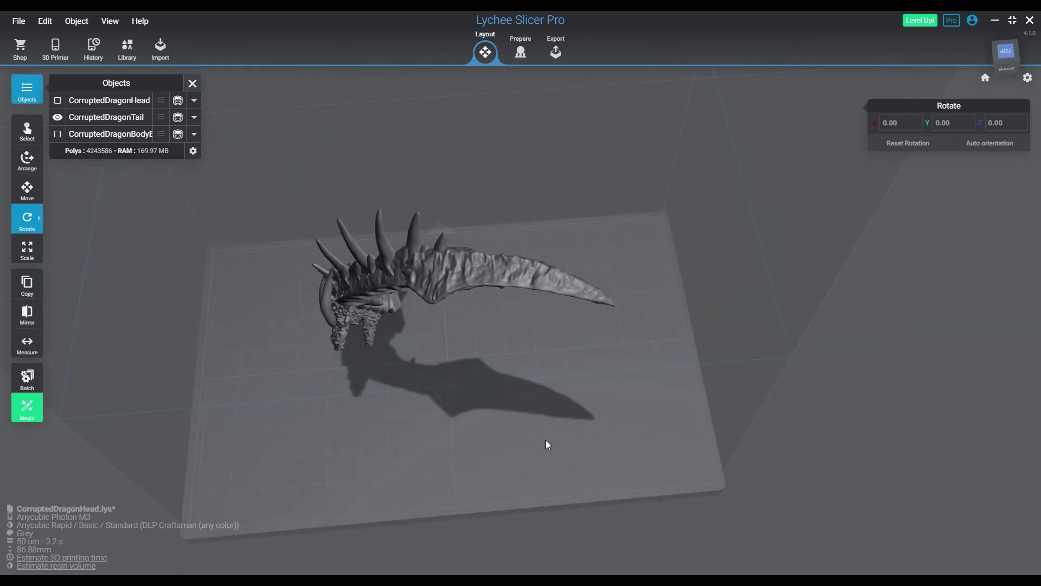
# Step: Hide CorruptedDragonTail, show the dragon body and select it
pyautogui.click(61, 118)
pyautogui.click(57, 134)
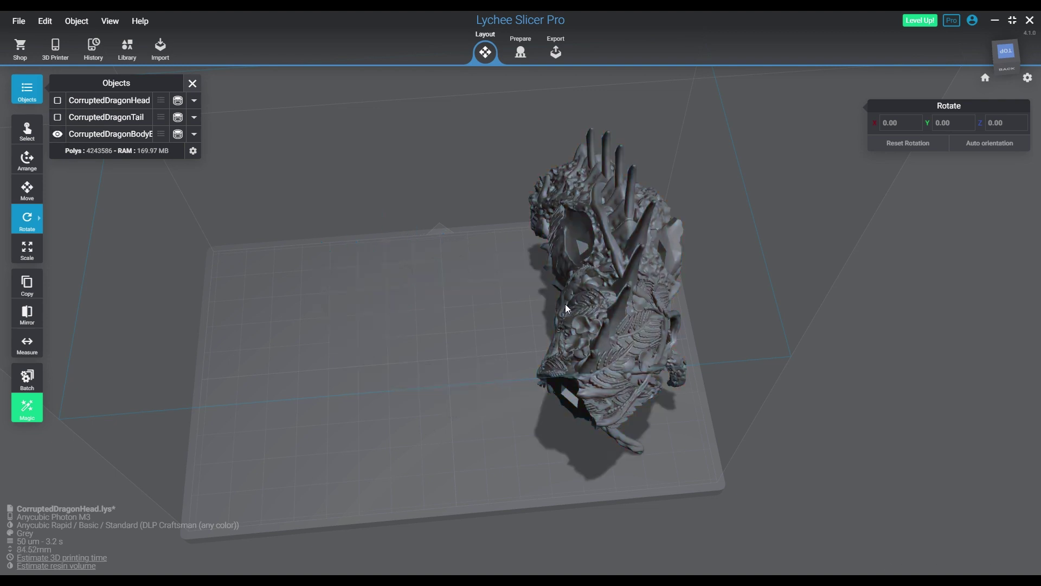
pyautogui.click(640, 316)
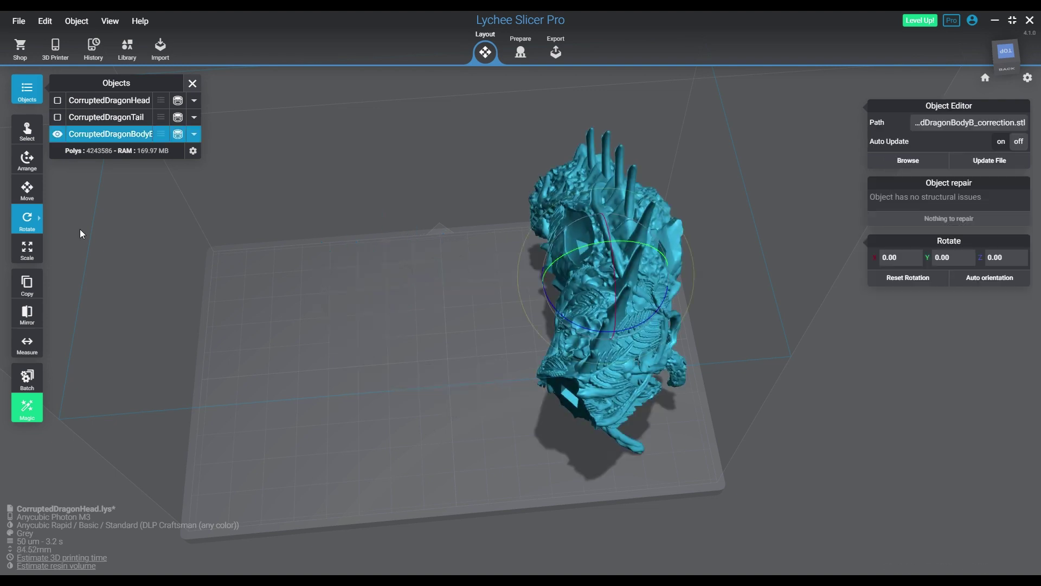
# Step: Turn the dragon body around the vertical axis to lie across the build plate and move it to about X -1.65 mm
pyautogui.click(29, 257)
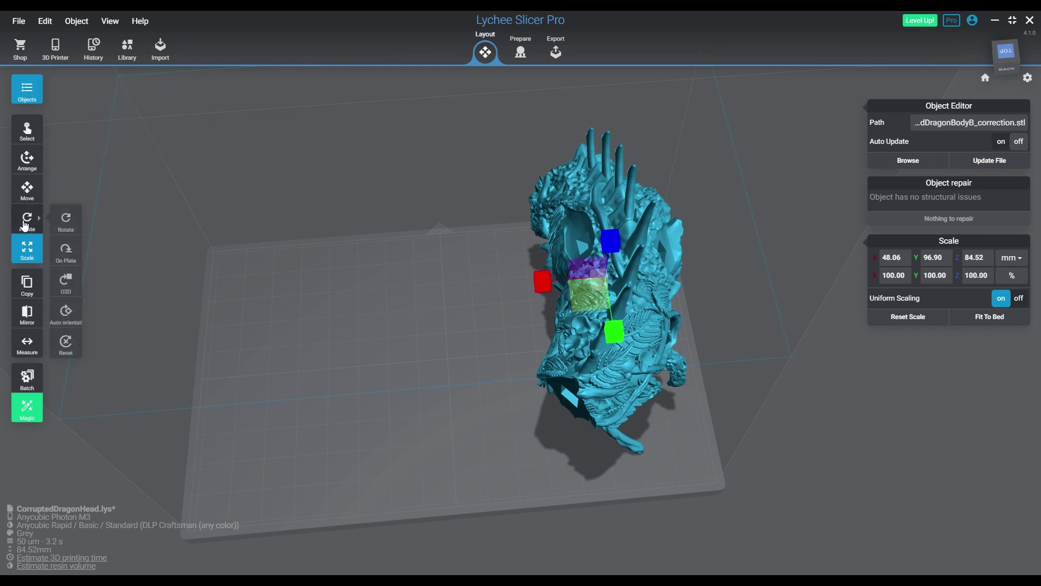
pyautogui.click(27, 217)
pyautogui.moveTo(639, 327); pyautogui.dragTo(534, 330)
pyautogui.click(35, 201)
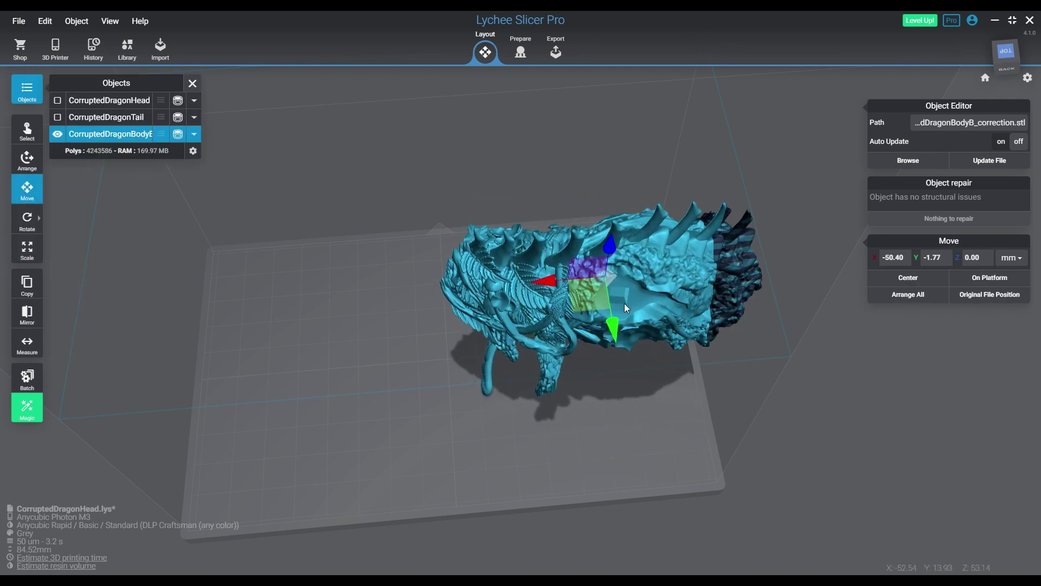
pyautogui.moveTo(551, 281); pyautogui.dragTo(391, 297)
# Step: Examine the dragon body's tendril, underside, joint surfaces and spikes from all around to judge its orientation
pyautogui.moveTo(463, 417); pyautogui.dragTo(504, 297, button='right')
pyautogui.moveTo(505, 300); pyautogui.dragTo(491, 356)
pyautogui.moveTo(453, 407); pyautogui.dragTo(405, 407)
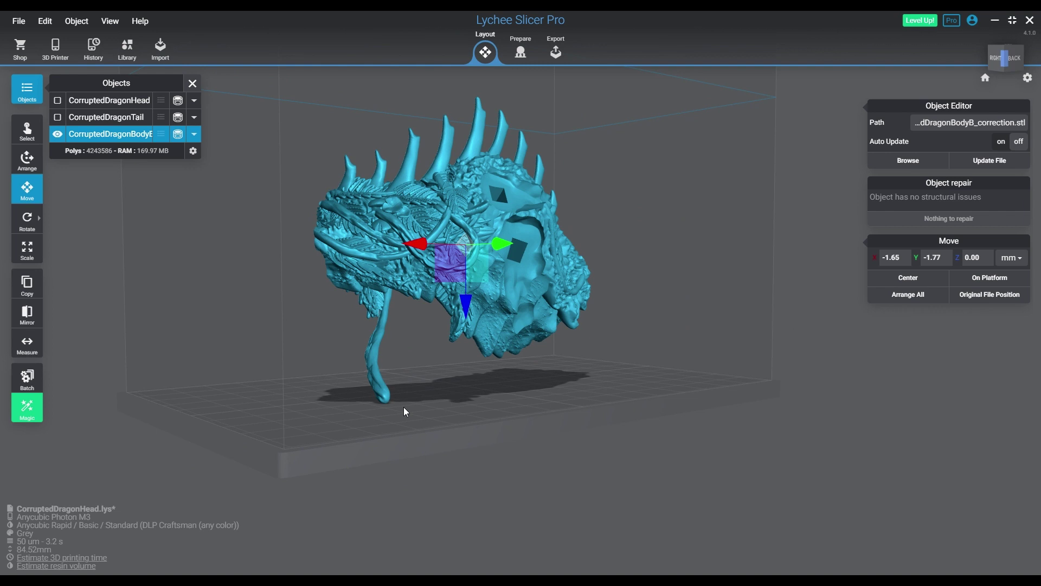
pyautogui.moveTo(404, 407); pyautogui.dragTo(220, 408)
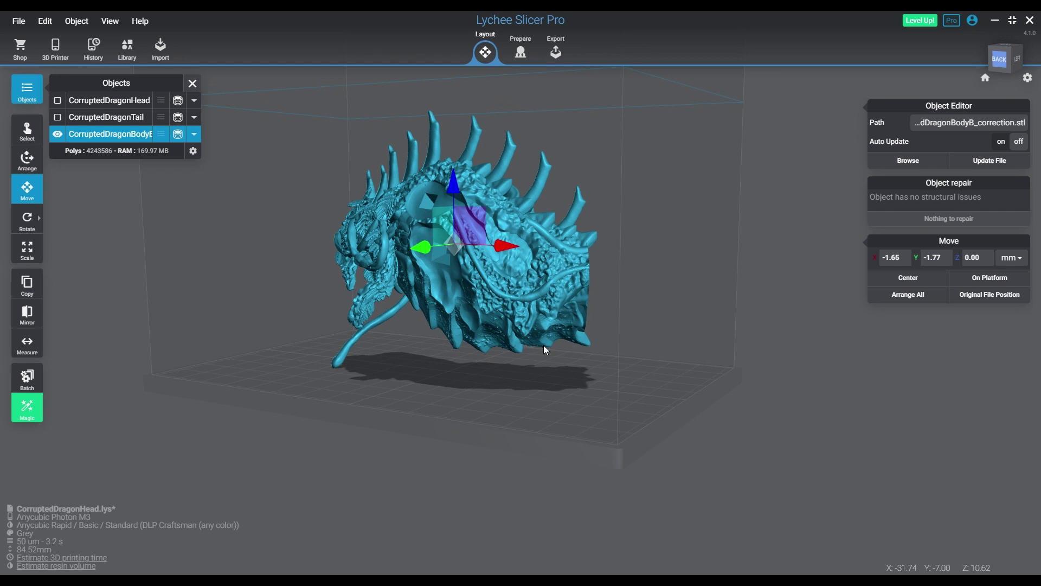
pyautogui.scroll(6, 579, 265)
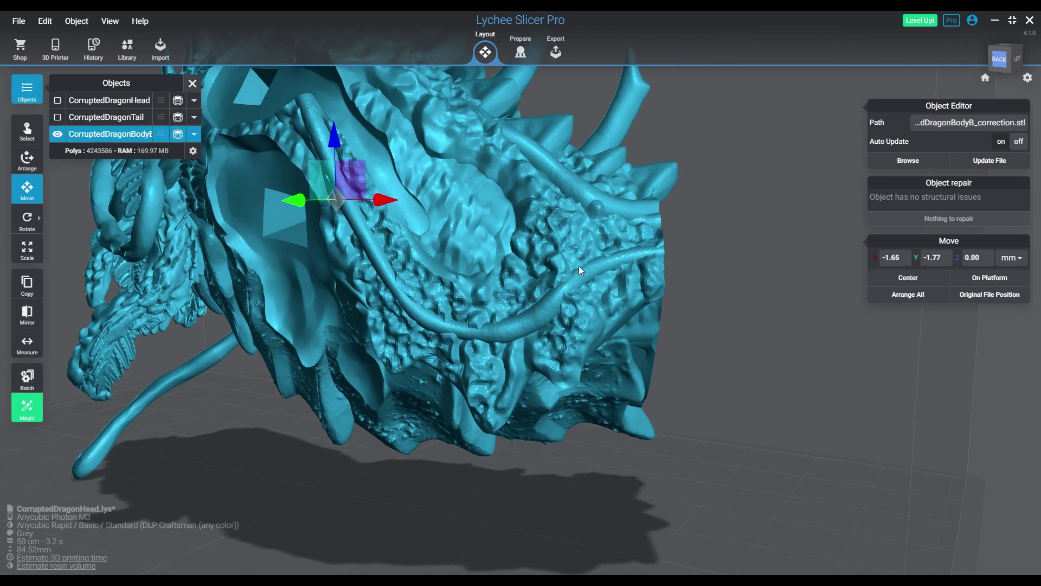
pyautogui.moveTo(646, 297); pyautogui.dragTo(248, 301)
pyautogui.scroll(-6, 468, 326)
pyautogui.moveTo(467, 326); pyautogui.dragTo(701, 370)
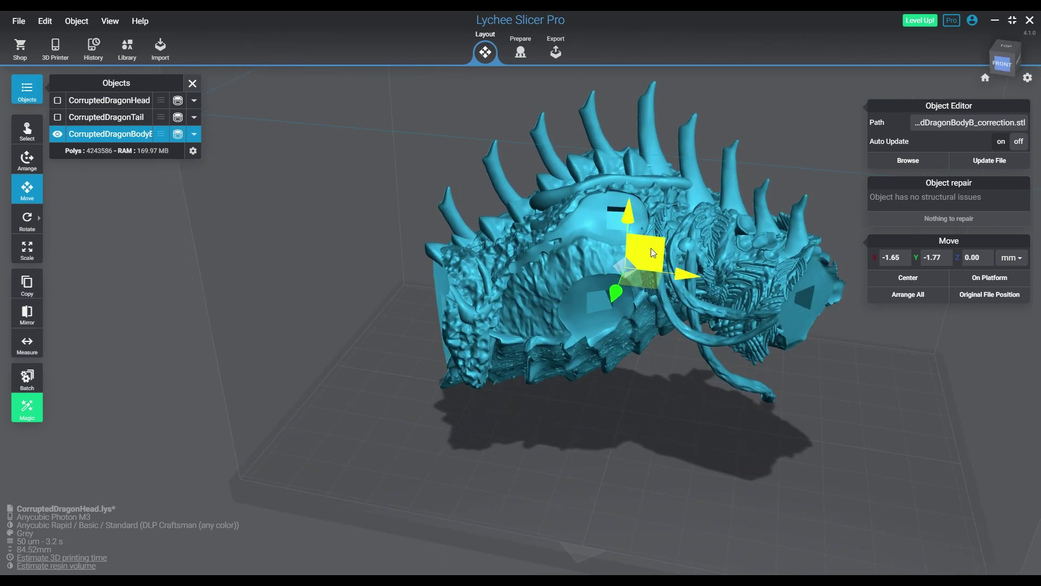
# Step: Clip the dragon body in the support preparation workspace, stepping up past 20 mm to examine its cross-sections, and restore the full model
pyautogui.click(520, 53)
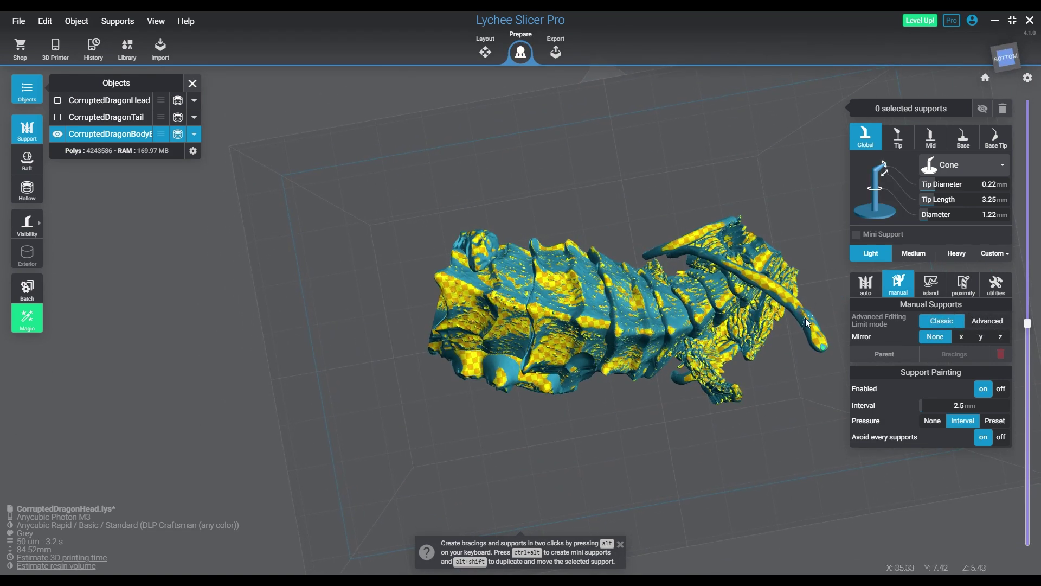
pyautogui.moveTo(1032, 334); pyautogui.dragTo(1022, 553)
pyautogui.moveTo(797, 433); pyautogui.dragTo(939, 537, button='right')
pyautogui.moveTo(1030, 552); pyautogui.dragTo(1033, 485)
pyautogui.moveTo(705, 407); pyautogui.dragTo(546, 441, button='right')
pyautogui.moveTo(546, 444); pyautogui.dragTo(865, 462)
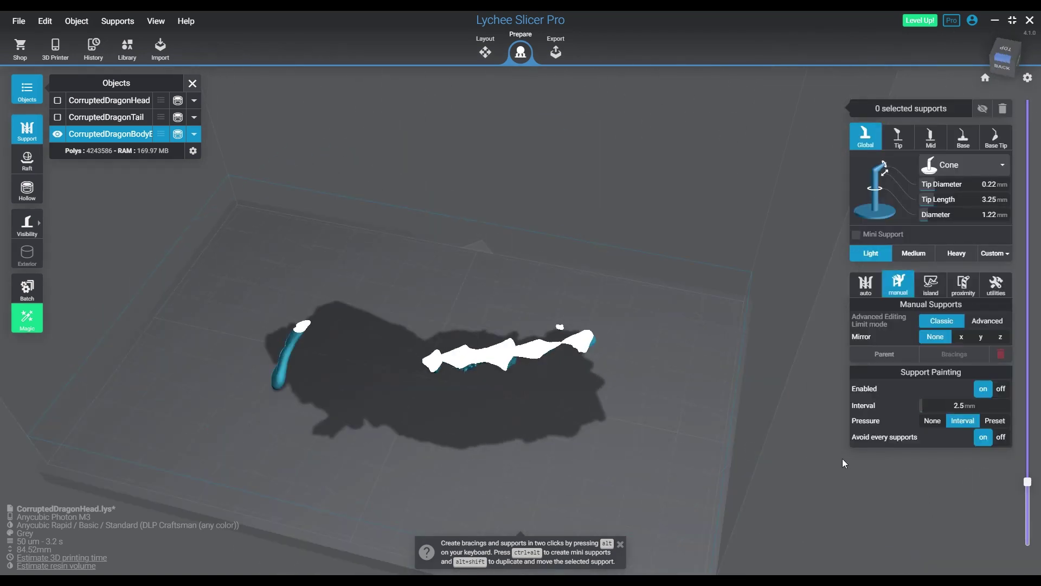
pyautogui.moveTo(1024, 482); pyautogui.dragTo(1025, 449)
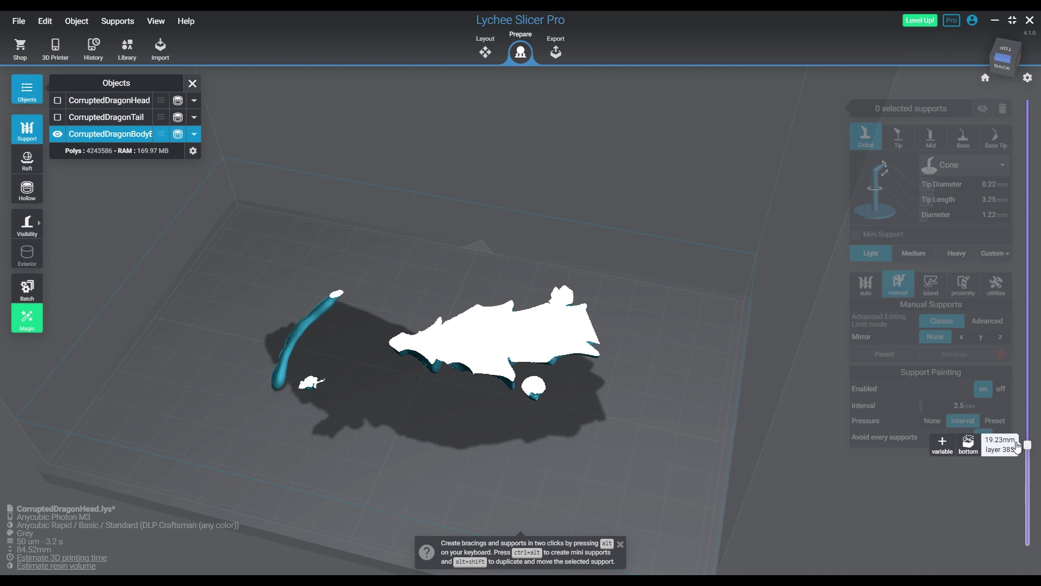
pyautogui.moveTo(1017, 447); pyautogui.dragTo(1008, 441)
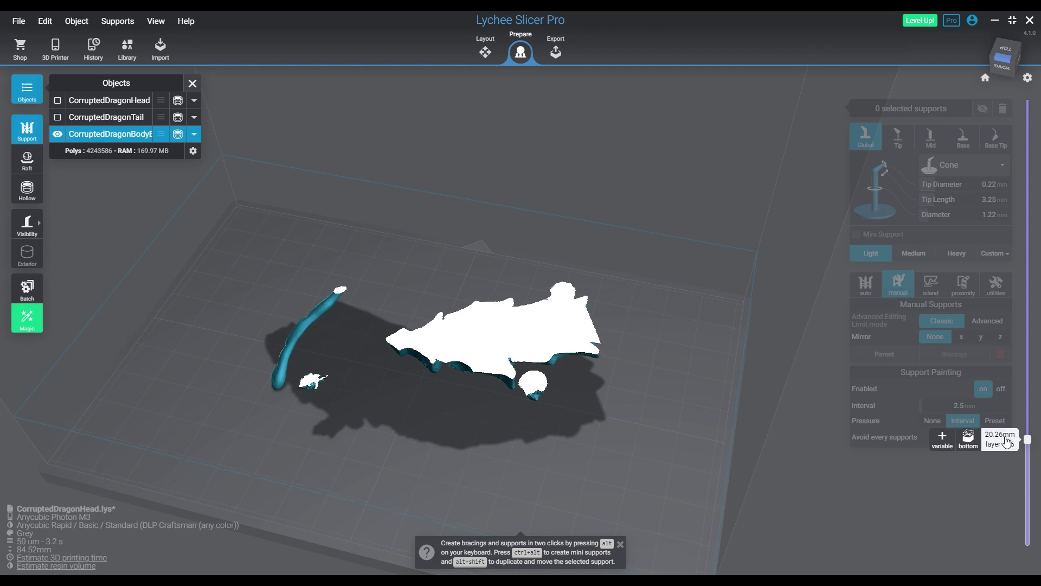
pyautogui.moveTo(1007, 442); pyautogui.dragTo(882, 549)
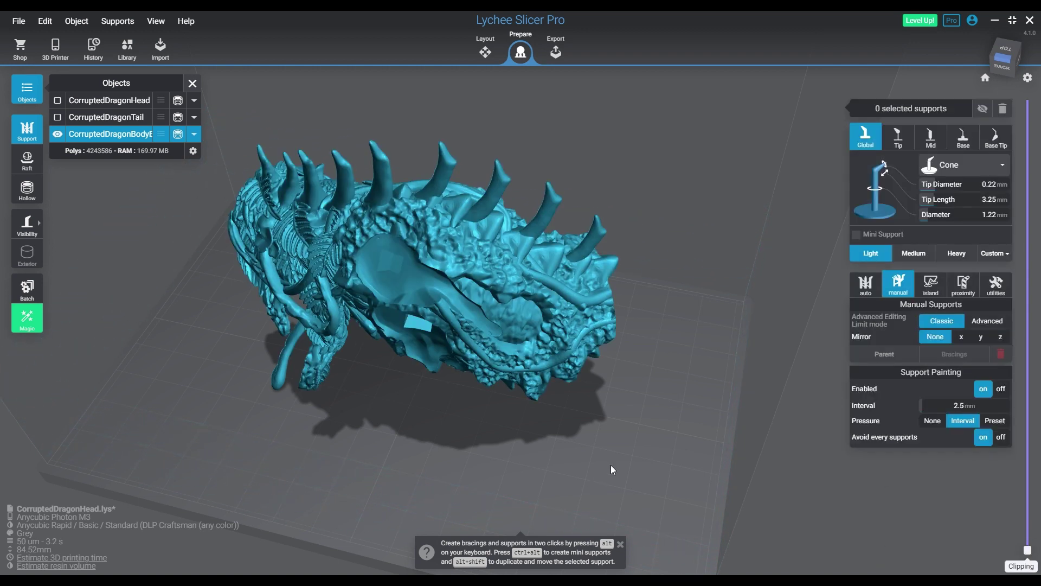
# Step: Return to the layout workspace and rotate the dragon body upright, to about X 59.17, Y -8.50, Z -84.96 degrees
pyautogui.moveTo(393, 319); pyautogui.dragTo(355, 309, button='right')
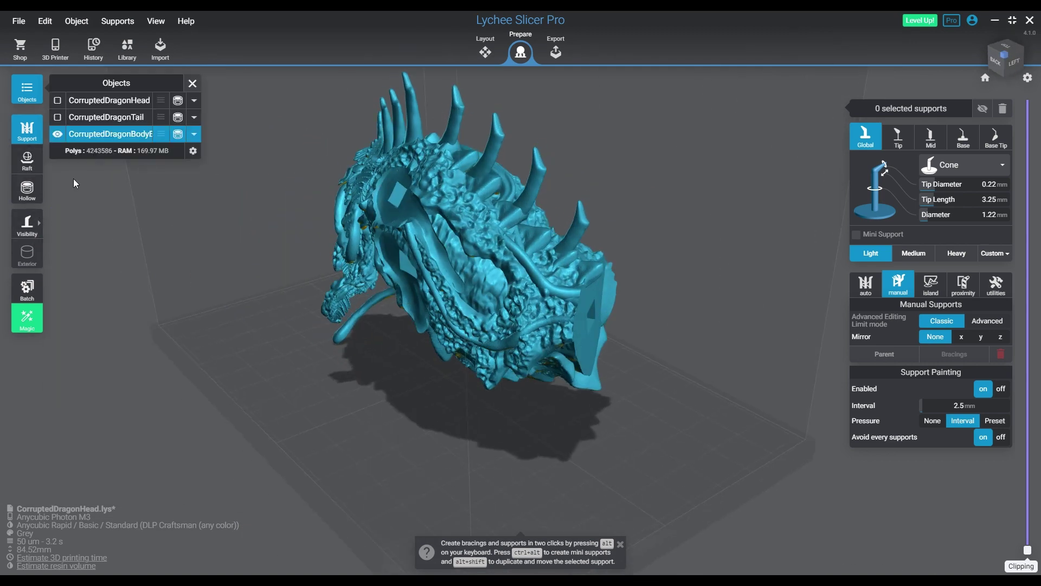
pyautogui.click(486, 53)
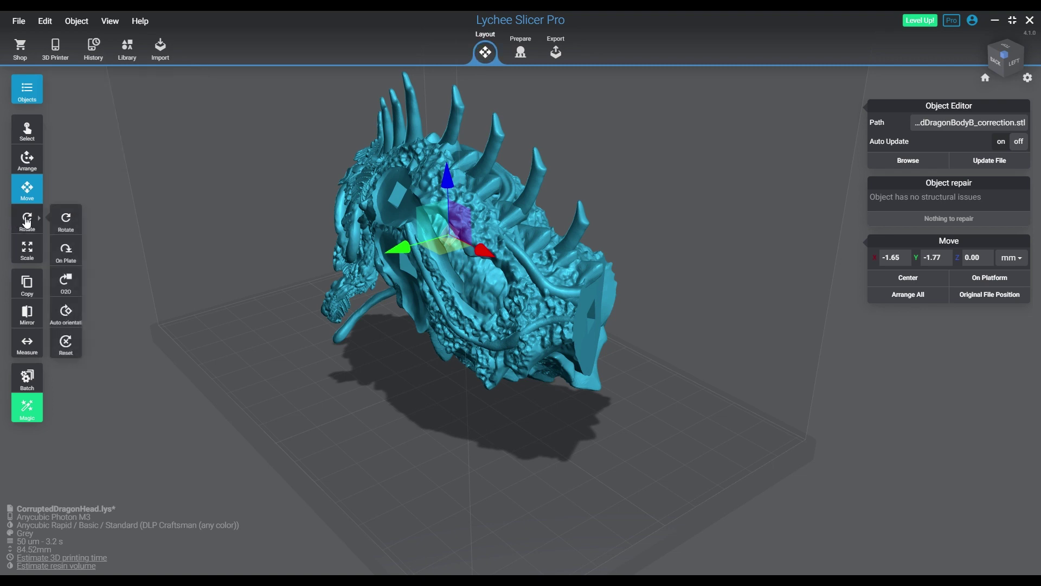
pyautogui.moveTo(470, 194); pyautogui.dragTo(453, 368)
pyautogui.click(416, 403)
pyautogui.moveTo(413, 405); pyautogui.dragTo(659, 239, button='right')
pyautogui.moveTo(660, 243); pyautogui.dragTo(563, 255)
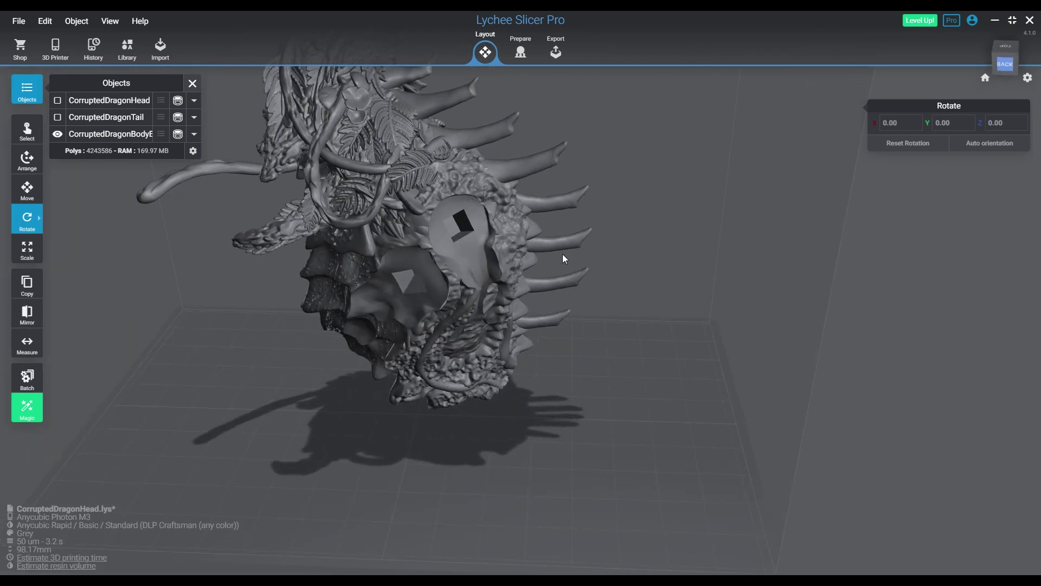
# Step: Check the upright dragon body in the support preparation workspace, examining its layers, underside and overhanging areas
pyautogui.click(538, 64)
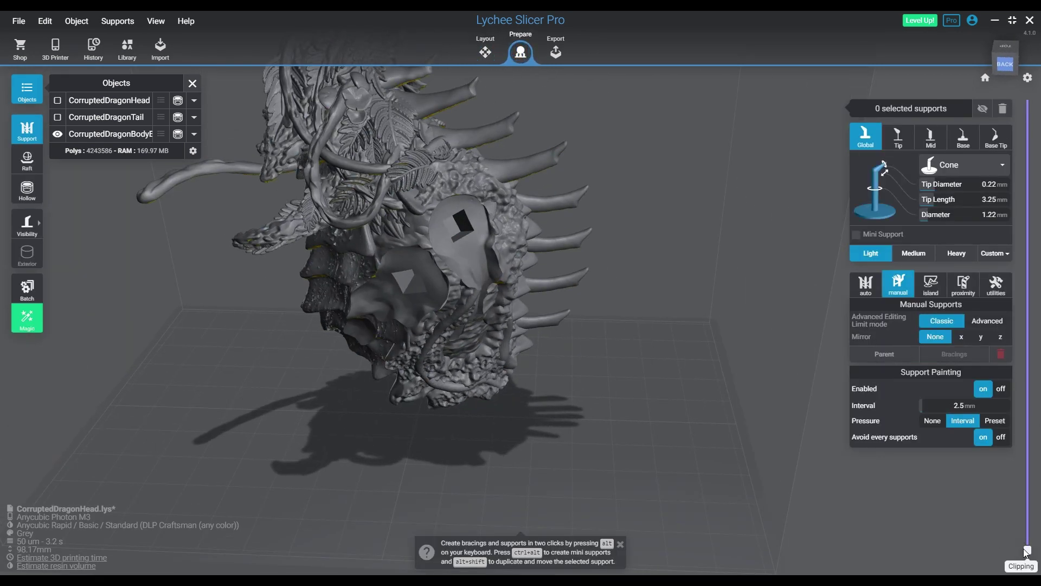
pyautogui.moveTo(1029, 553)
pyautogui.mouseDown()
pyautogui.moveTo(1014, 100)
pyautogui.moveTo(1012, 559)
pyautogui.mouseUp()
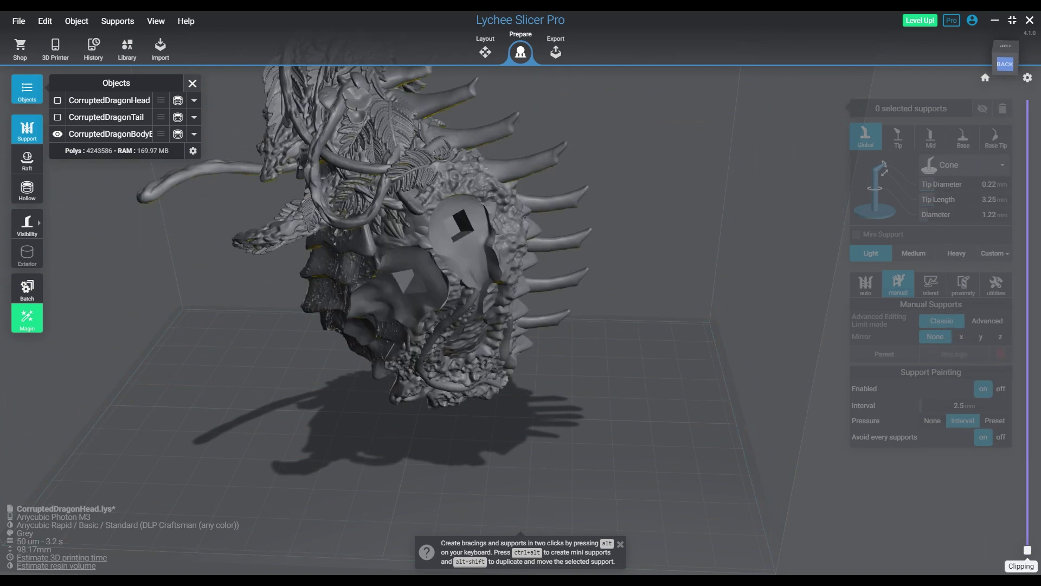
pyautogui.moveTo(512, 310); pyautogui.dragTo(152, 145, button='right')
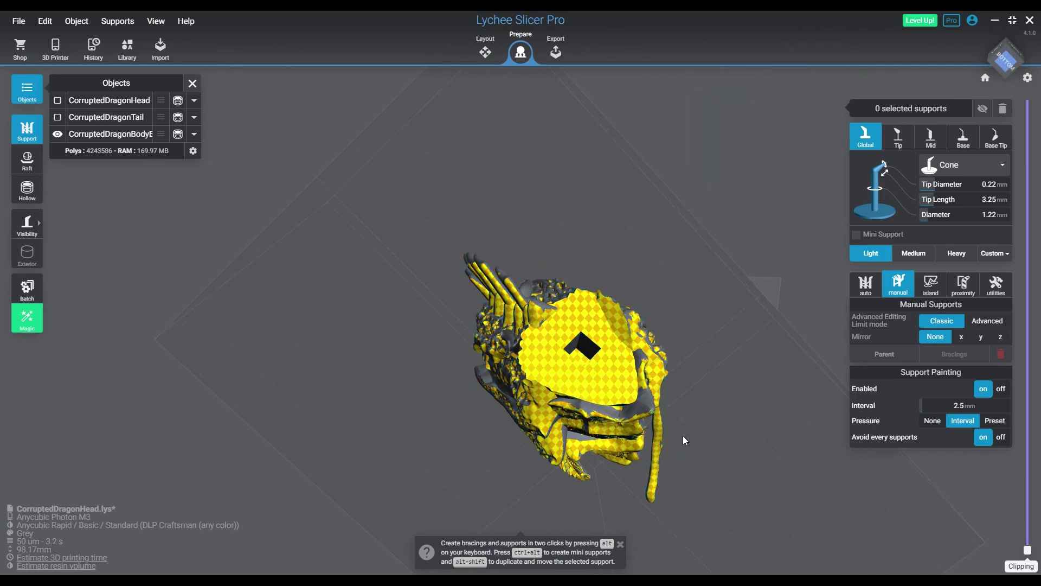
pyautogui.moveTo(682, 441); pyautogui.dragTo(509, 554, button='right')
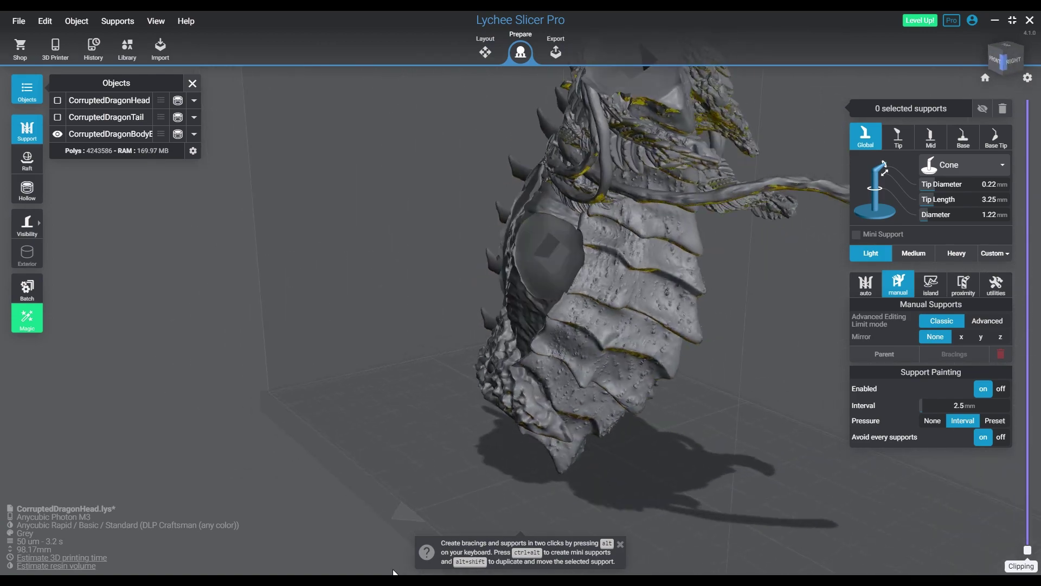
pyautogui.moveTo(385, 570); pyautogui.dragTo(589, 504, button='right')
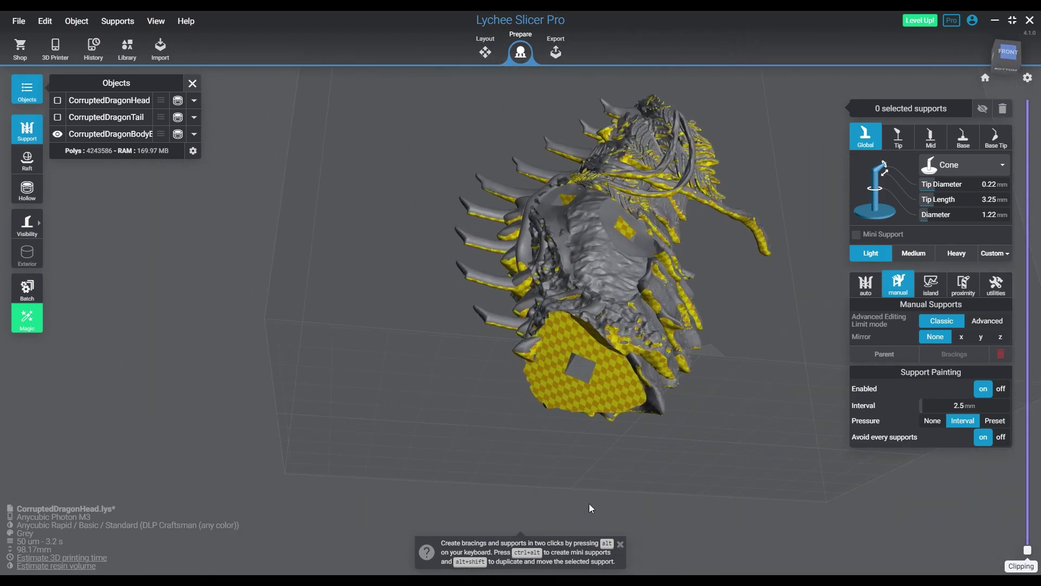
# Step: Select the dragon body and tilt it slightly in the layout workspace, to an overall height of about 97.01 mm
pyautogui.click(614, 341)
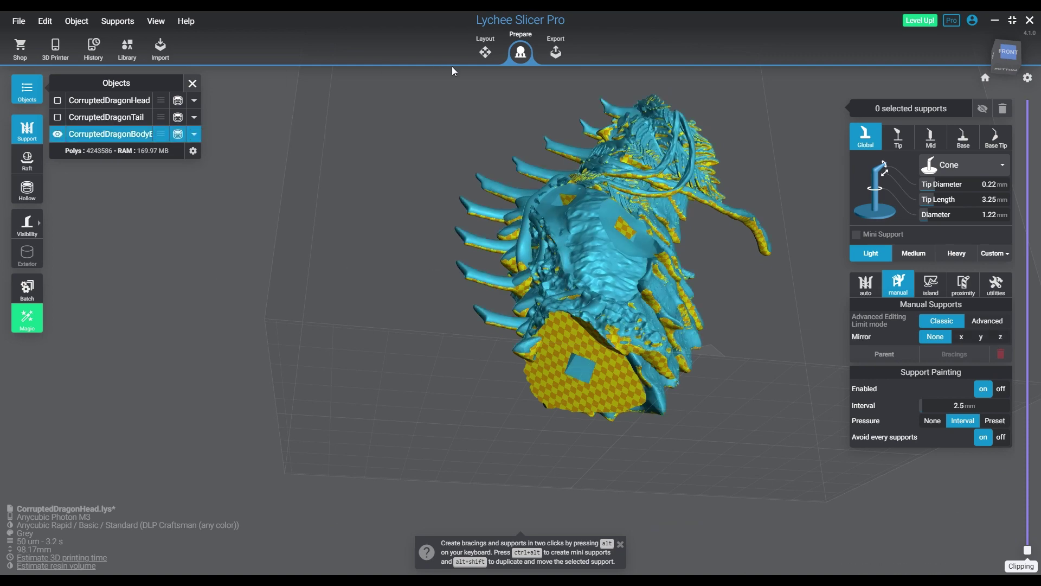
pyautogui.click(486, 54)
pyautogui.moveTo(513, 317); pyautogui.dragTo(660, 431)
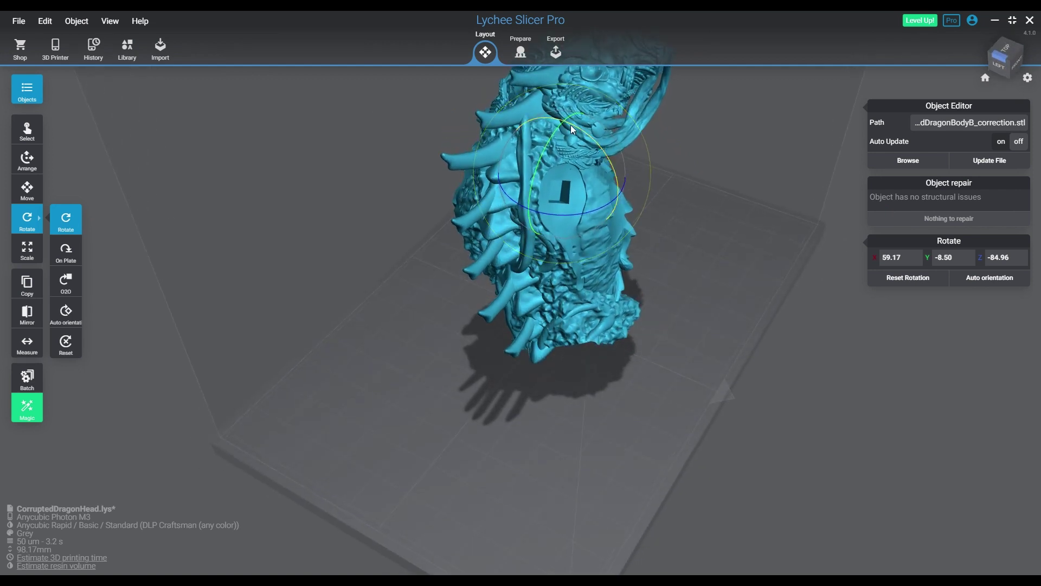
pyautogui.moveTo(551, 136); pyautogui.dragTo(564, 121)
pyautogui.moveTo(675, 367); pyautogui.dragTo(348, 358)
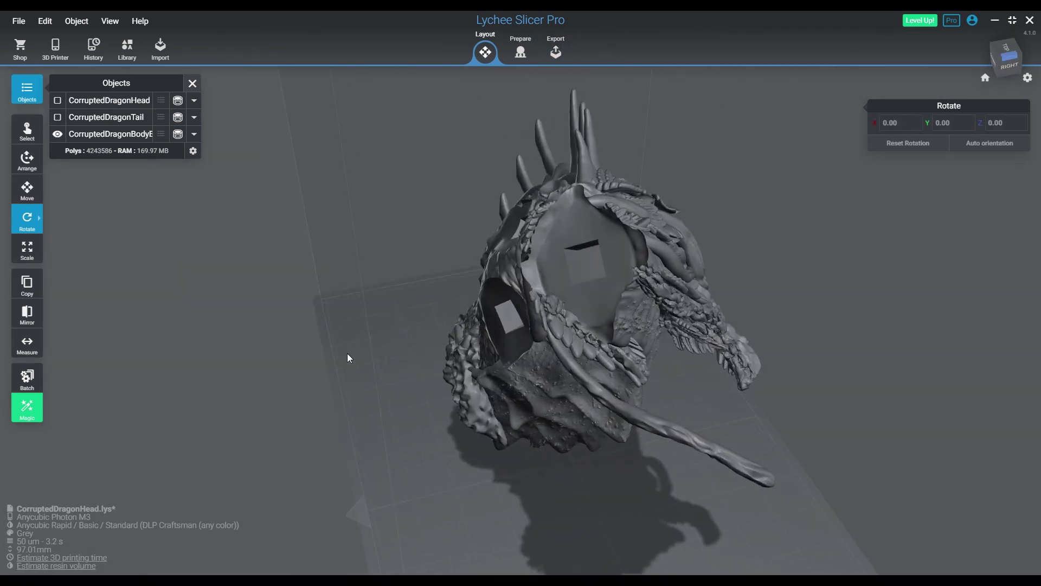
# Step: Clip the tilted dragon body to its lowest layers, around layer 33, and inspect the full model in the support preparation workspace
pyautogui.click(522, 53)
pyautogui.click(1029, 540)
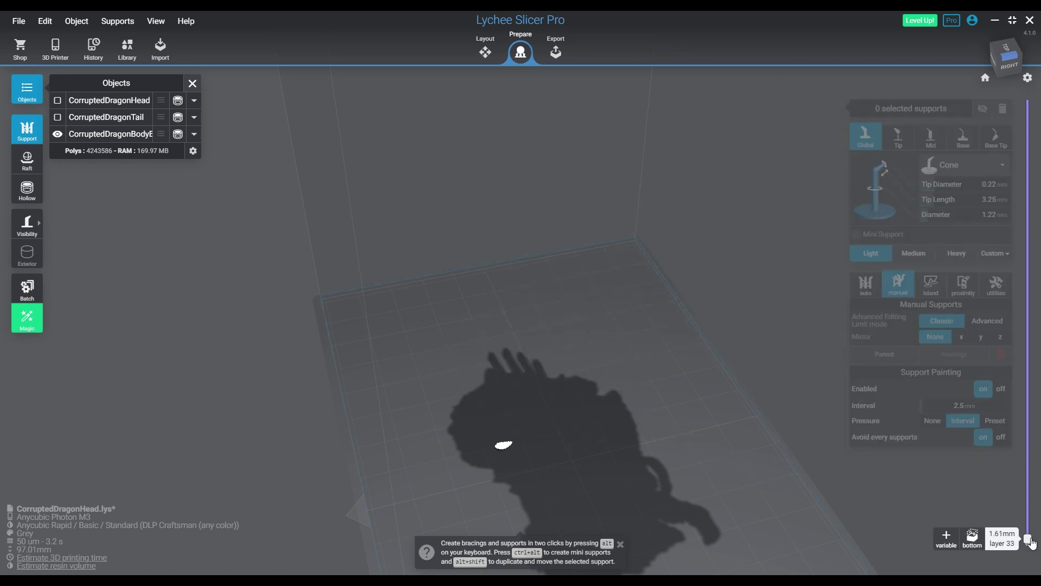
pyautogui.moveTo(1030, 541); pyautogui.dragTo(1037, 569)
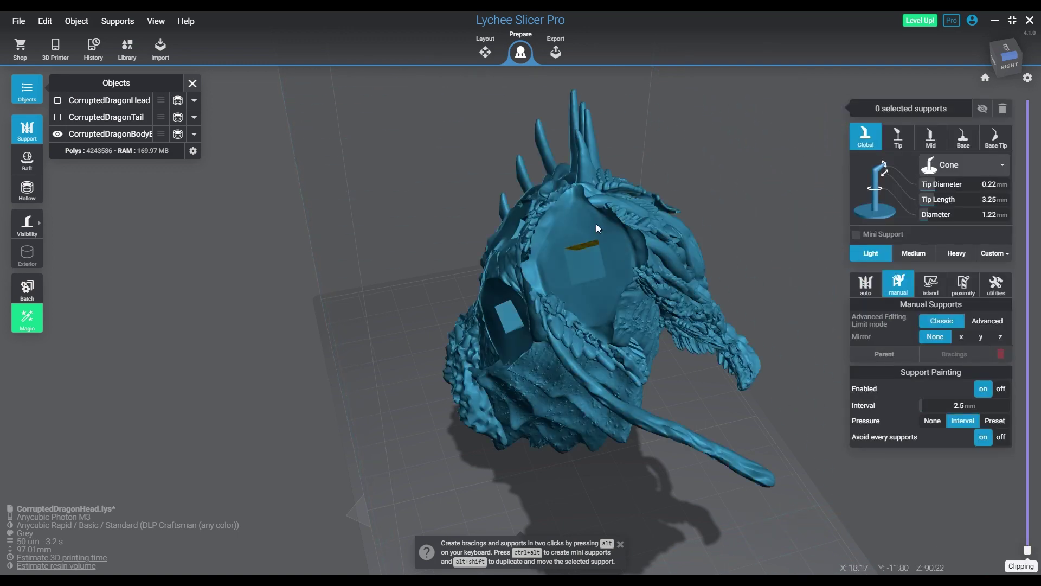
pyautogui.moveTo(748, 266); pyautogui.dragTo(597, 255)
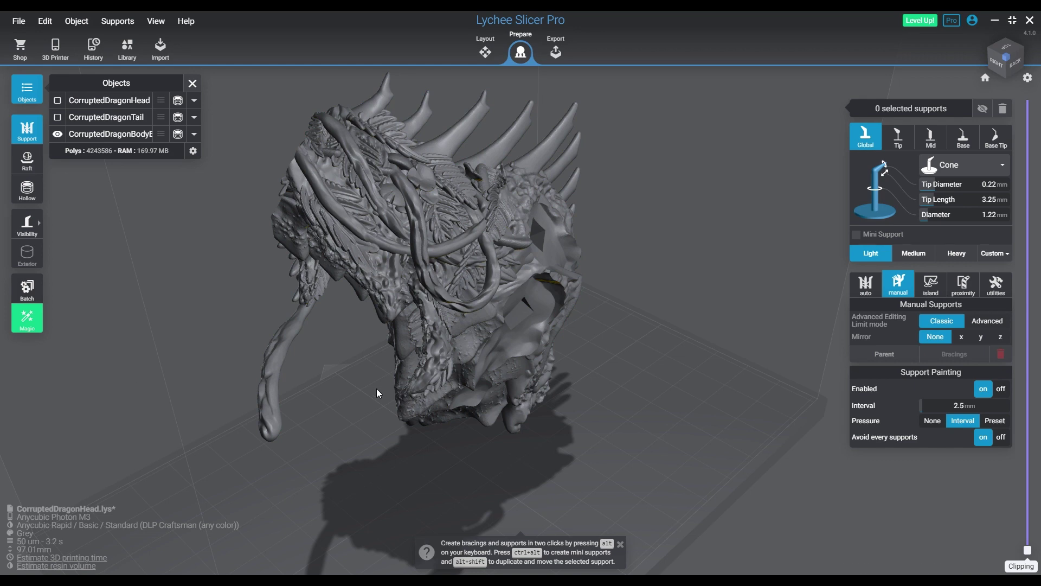
# Step: Hide the dragon body object to clear the build plate
pyautogui.click(58, 134)
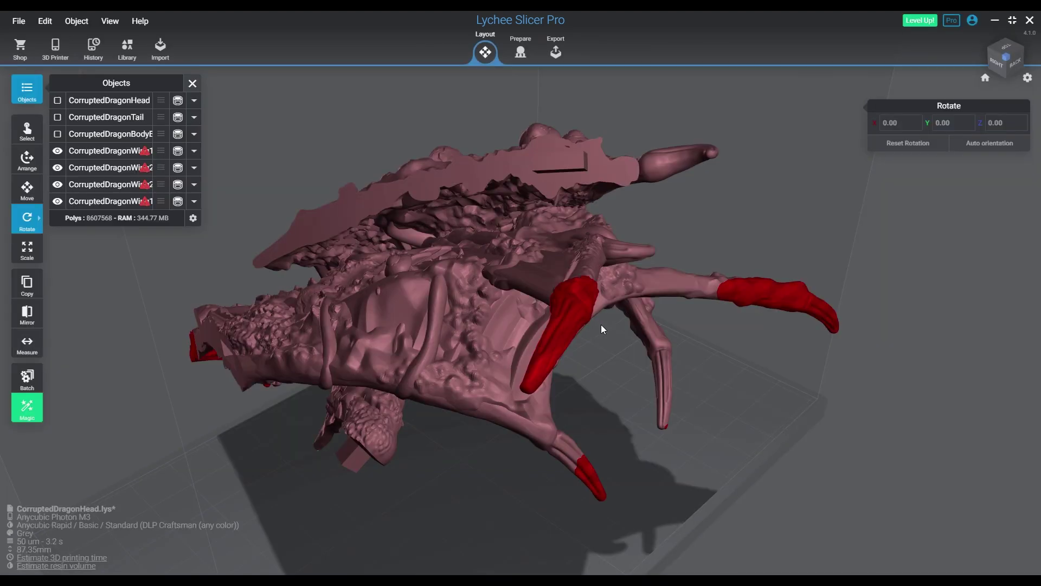
# Step: Spread the imported wing parts apart on the build plate, with CorruptedDragonWing2b in the middle
pyautogui.moveTo(601, 324); pyautogui.dragTo(515, 271)
pyautogui.click(714, 300)
pyautogui.moveTo(714, 300); pyautogui.dragTo(733, 281)
pyautogui.moveTo(401, 281); pyautogui.dragTo(184, 298)
pyautogui.moveTo(367, 281); pyautogui.dragTo(519, 327)
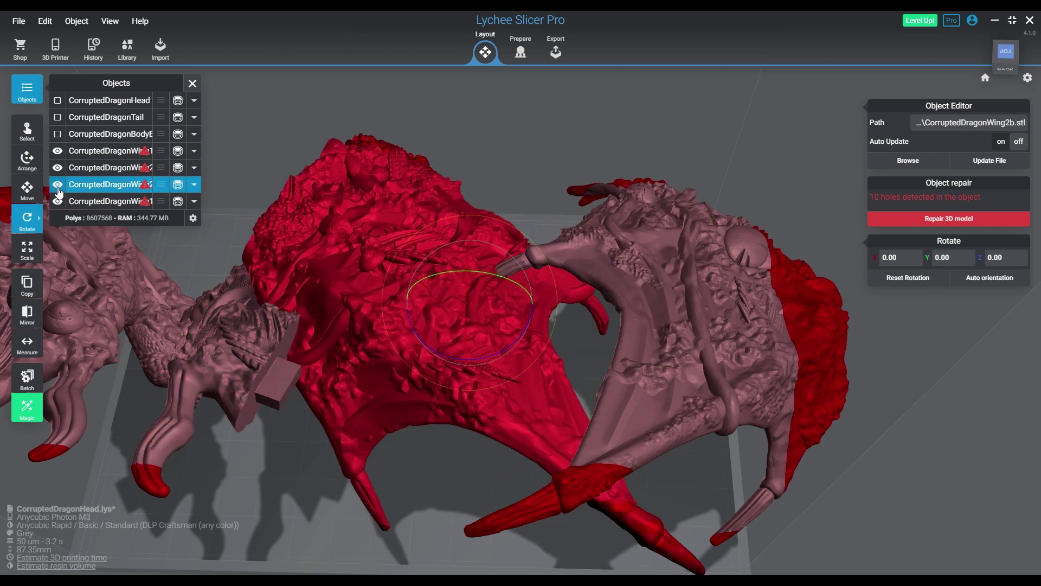
# Step: Repair the holes in CorruptedDragonWing2b and hide that part
pyautogui.click(921, 219)
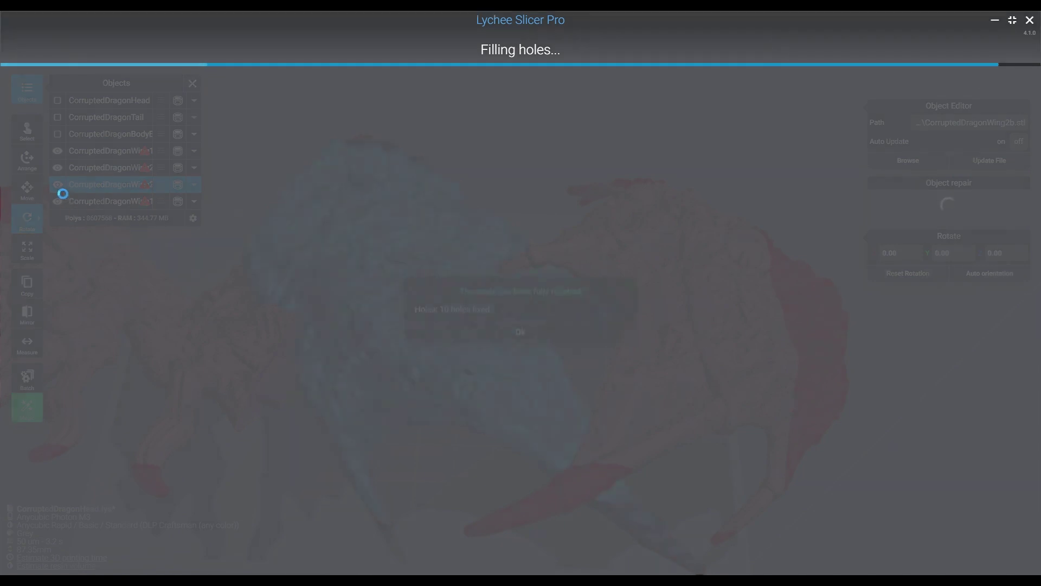
pyautogui.click(518, 325)
pyautogui.click(57, 184)
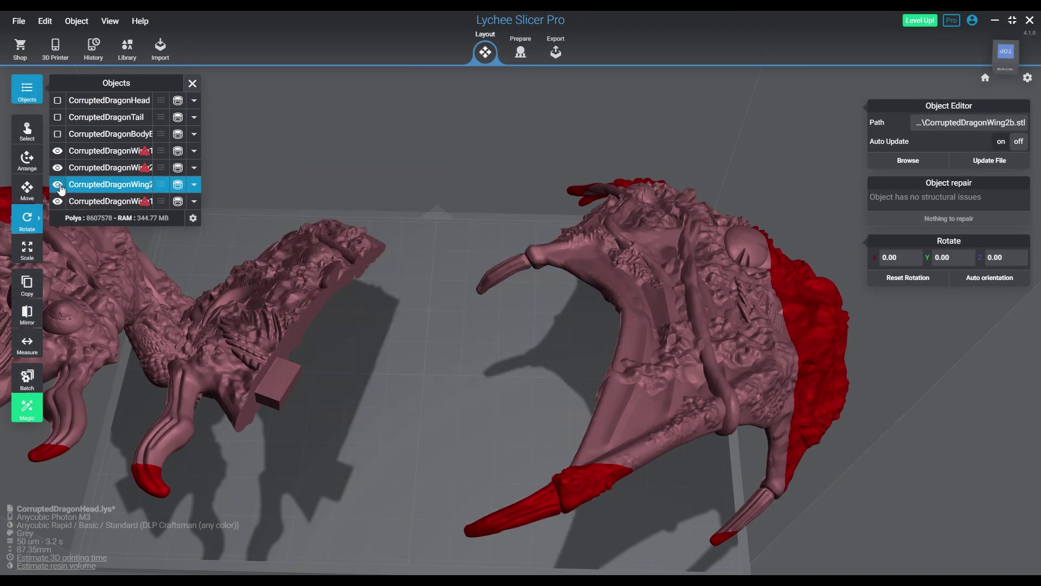
# Step: Select CorruptedDragonWing1b, repair its holes and hide the part
pyautogui.click(726, 340)
pyautogui.click(950, 222)
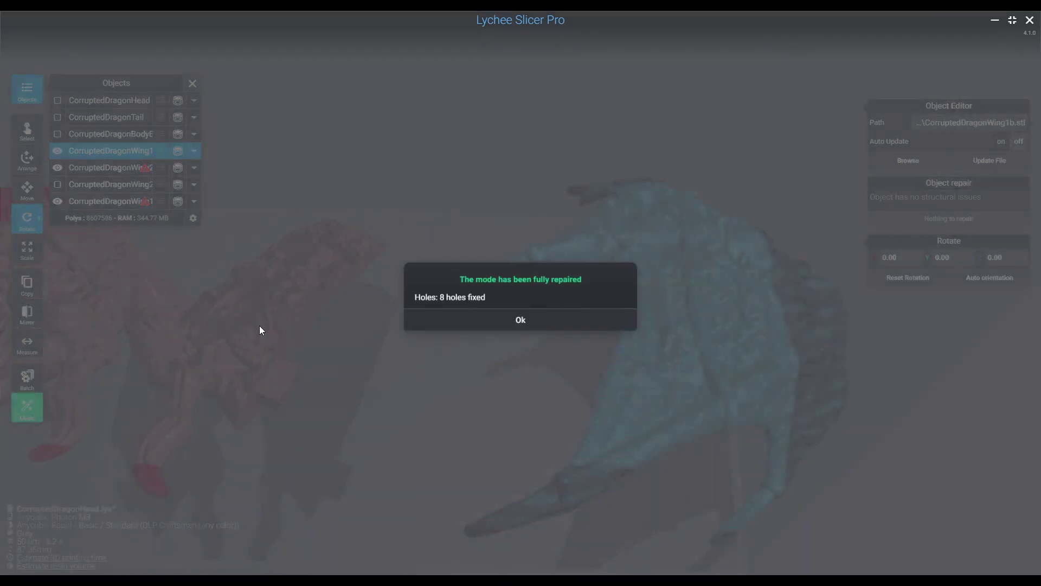
pyautogui.click(526, 332)
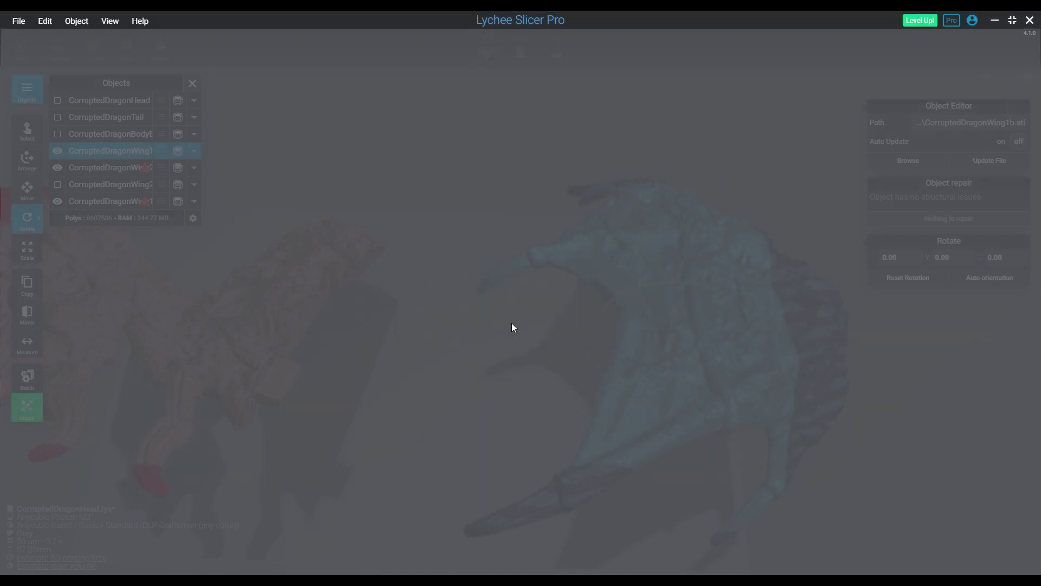
pyautogui.click(58, 151)
# Step: Bring CorruptedDragonWing2a to the middle of the plate, repair its holes and hide it
pyautogui.moveTo(223, 317); pyautogui.dragTo(464, 320)
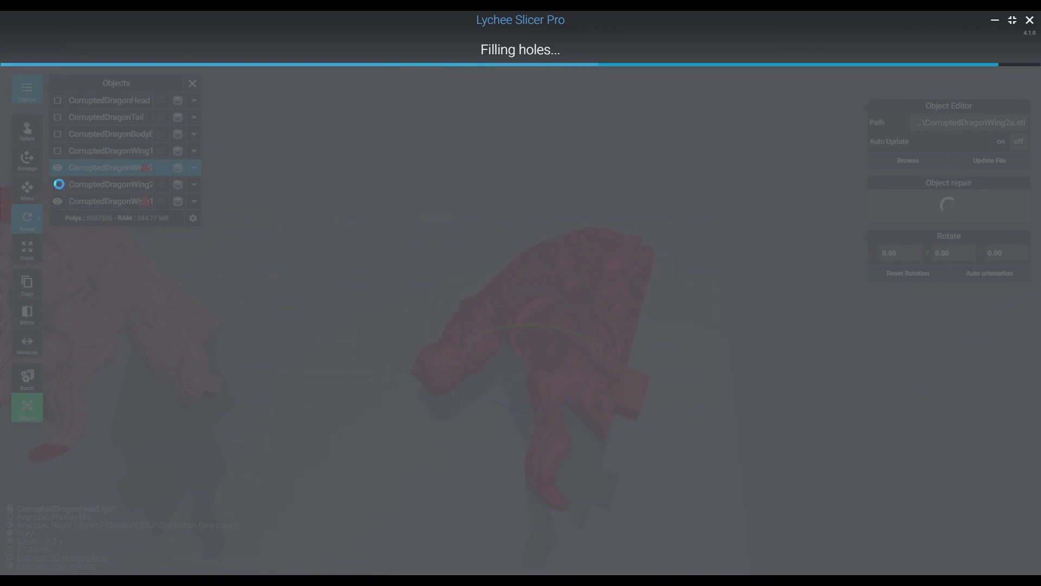
pyautogui.click(443, 332)
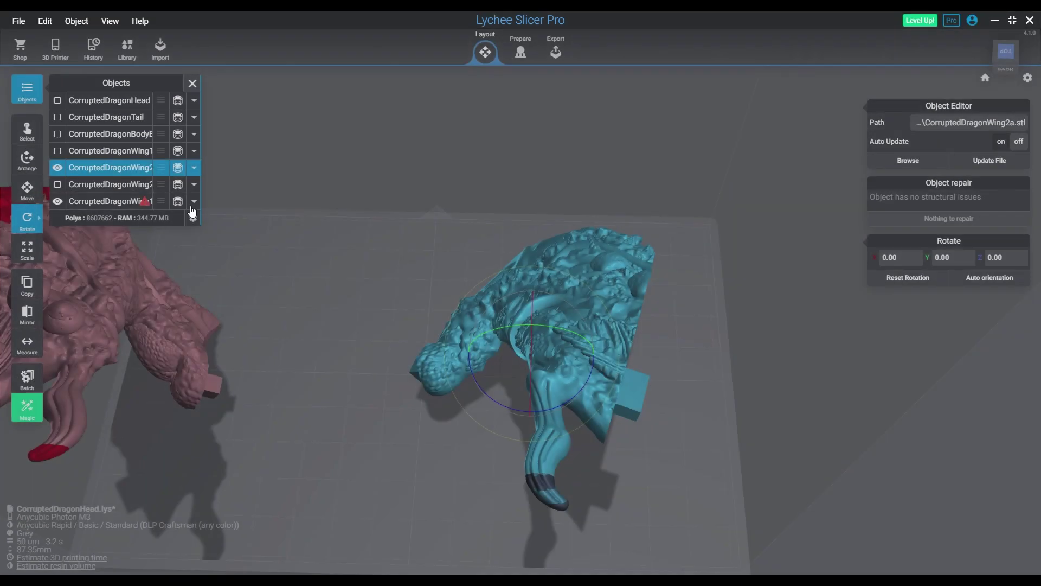
pyautogui.click(58, 168)
# Step: Centre and repair CorruptedDragonWing1a, and stand it upright with a rotation of about X 180, Y 22.99, Z 130.27
pyautogui.moveTo(131, 313); pyautogui.dragTo(422, 341)
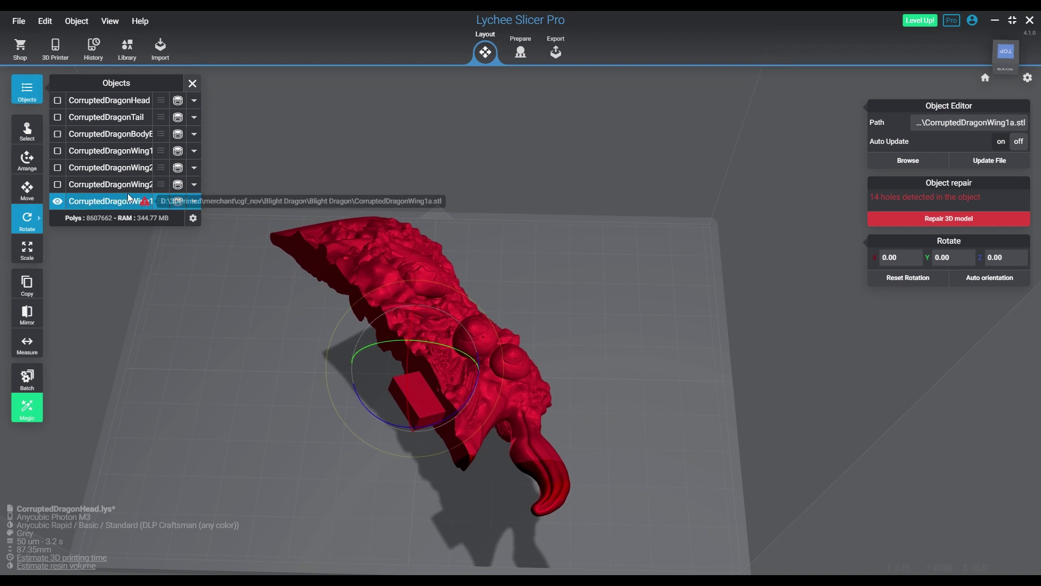
pyautogui.click(971, 219)
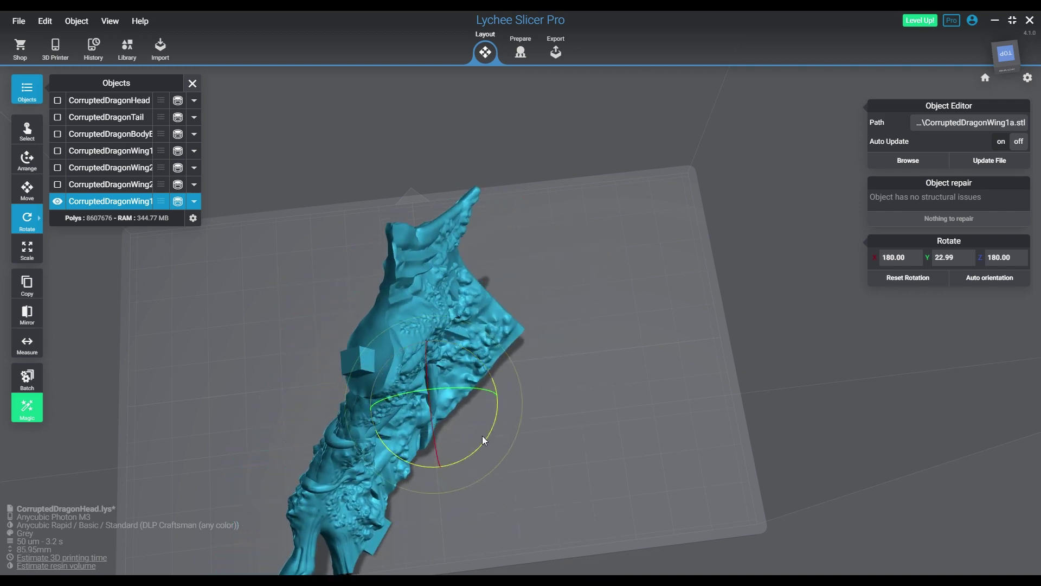
pyautogui.moveTo(482, 435); pyautogui.dragTo(425, 452)
pyautogui.click(637, 524)
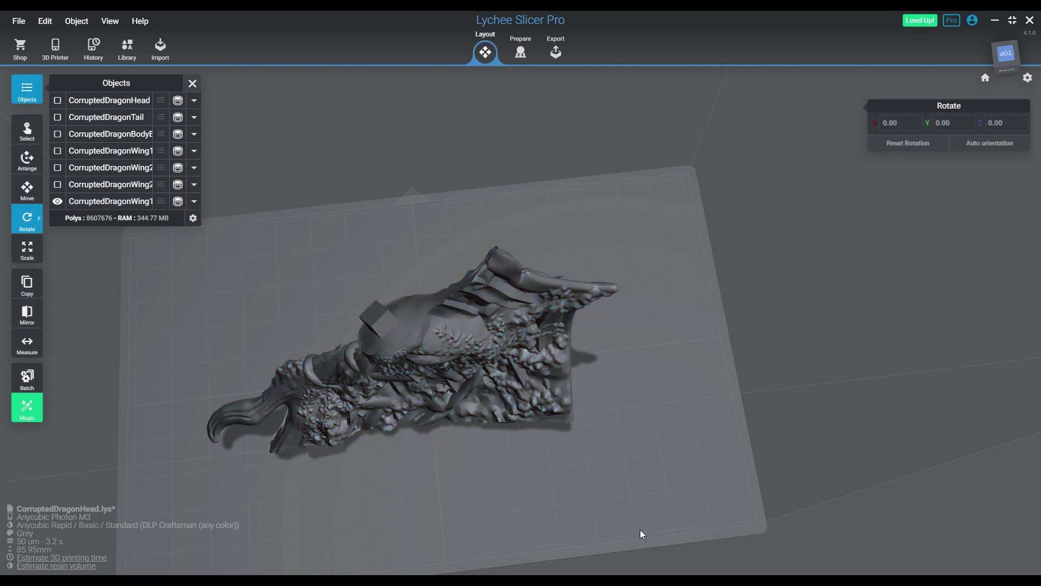
# Step: Clip CorruptedDragonWing1a to its lowest layers in the support preparation workspace and examine the cross-sections along its lower edge
pyautogui.moveTo(637, 524); pyautogui.dragTo(595, 453, button='right')
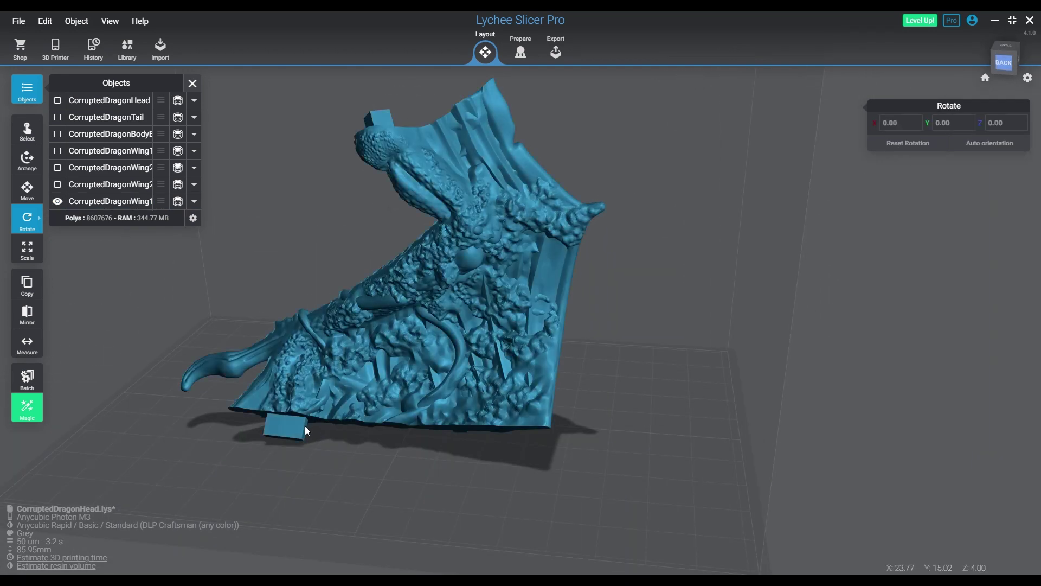
pyautogui.moveTo(489, 425); pyautogui.dragTo(346, 454, button='right')
pyautogui.click(531, 54)
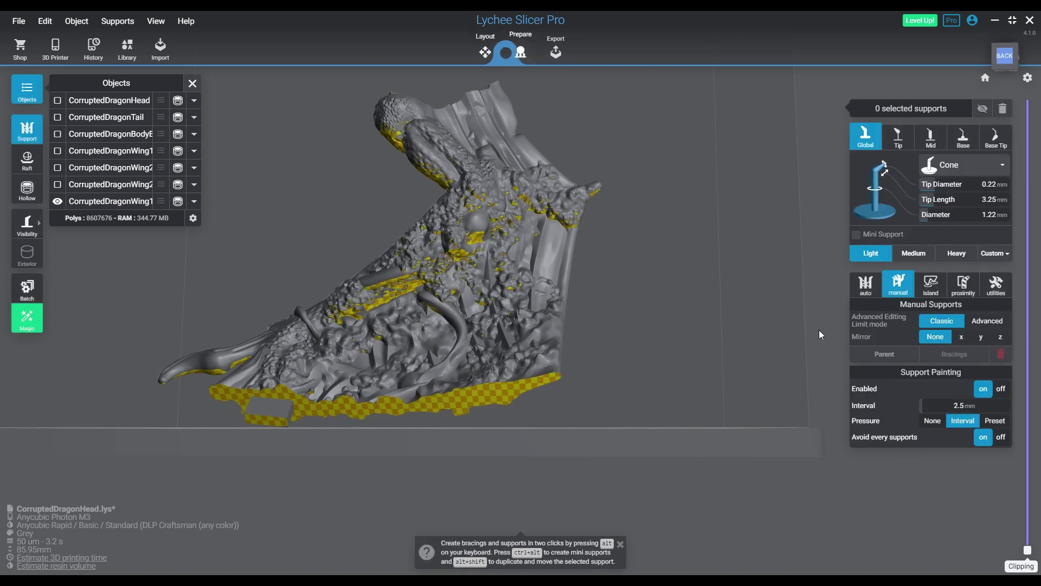
pyautogui.click(1024, 550)
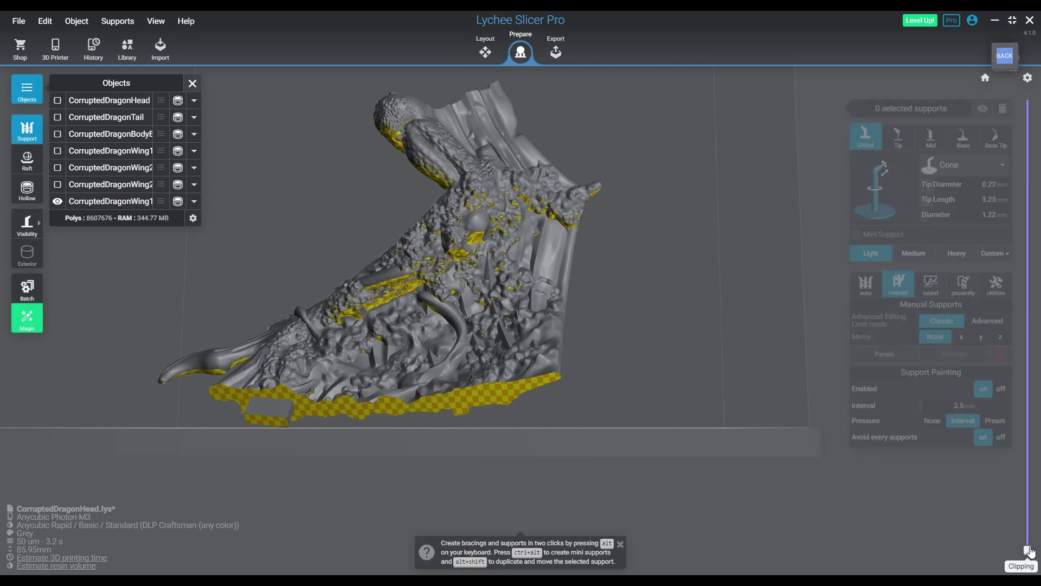
pyautogui.moveTo(1029, 550); pyautogui.dragTo(1033, 535)
pyautogui.moveTo(544, 456); pyautogui.dragTo(696, 531, button='right')
pyautogui.moveTo(1028, 530); pyautogui.dragTo(1034, 529)
pyautogui.moveTo(770, 516); pyautogui.dragTo(416, 438, button='right')
pyautogui.moveTo(480, 442); pyautogui.dragTo(919, 493, button='right')
pyautogui.moveTo(1027, 529); pyautogui.dragTo(1026, 550)
pyautogui.click(526, 371)
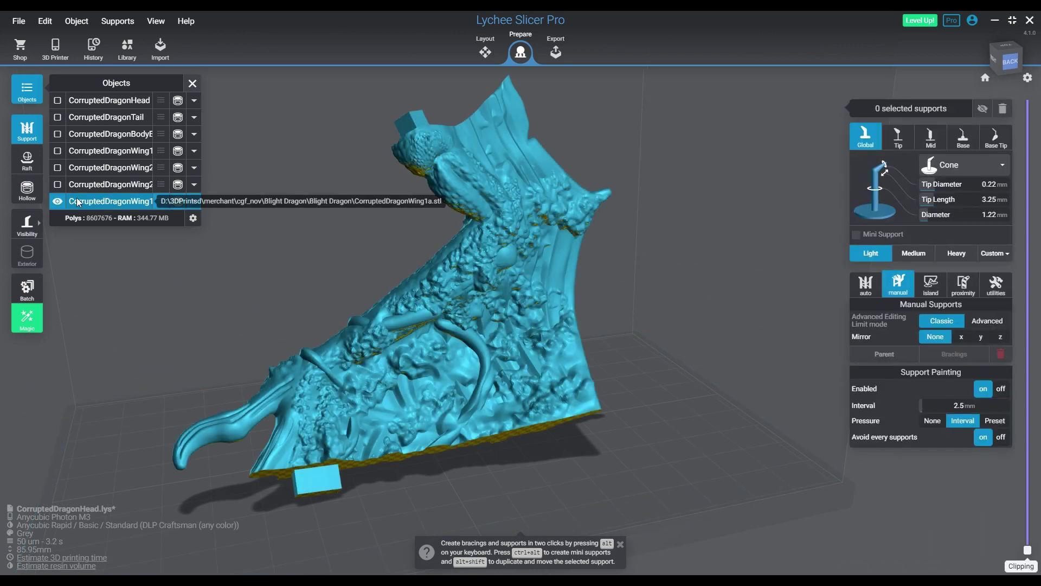
# Step: Tilt CorruptedDragonWing1a in the layout workspace so it rests on one lower corner, at an overall height of about 80.37 mm
pyautogui.click(486, 53)
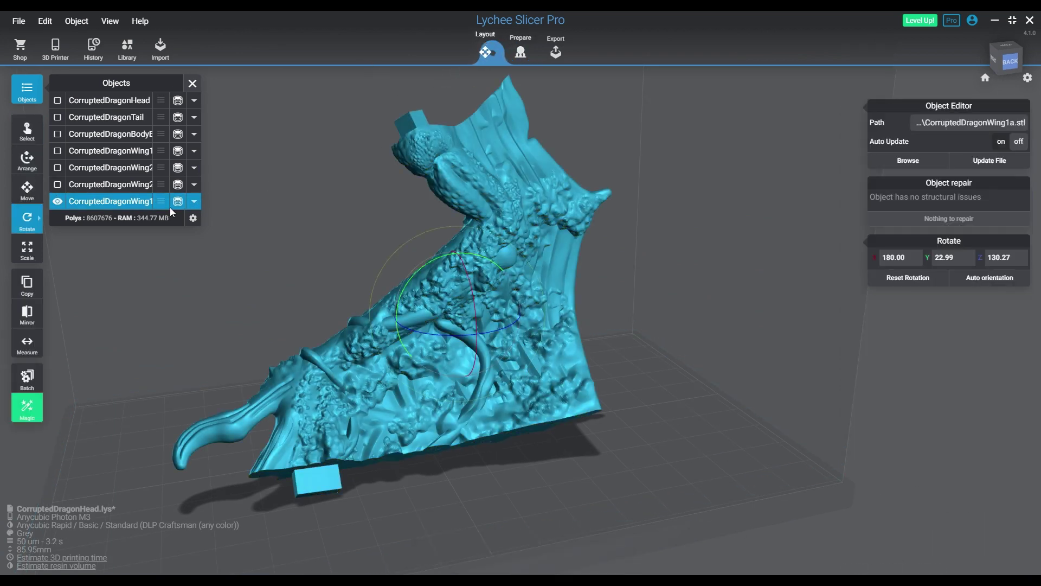
pyautogui.moveTo(570, 362); pyautogui.dragTo(527, 368, button='right')
pyautogui.moveTo(435, 275); pyautogui.dragTo(494, 282)
pyautogui.click(617, 498)
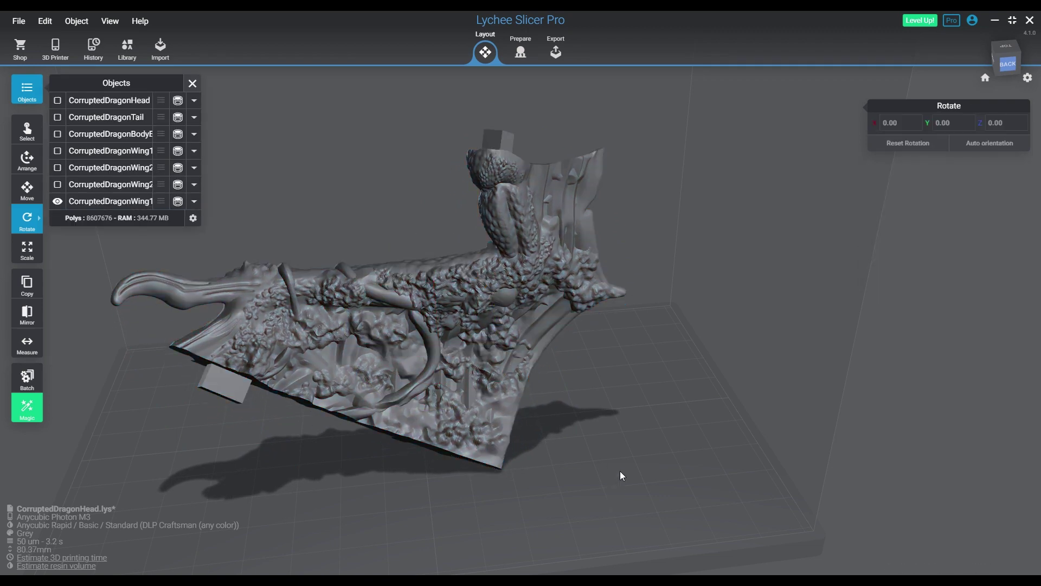
# Step: Raise CorruptedDragonWing1a above the build plate by setting its Z position to 5 mm
pyautogui.click(482, 364)
pyautogui.click(27, 190)
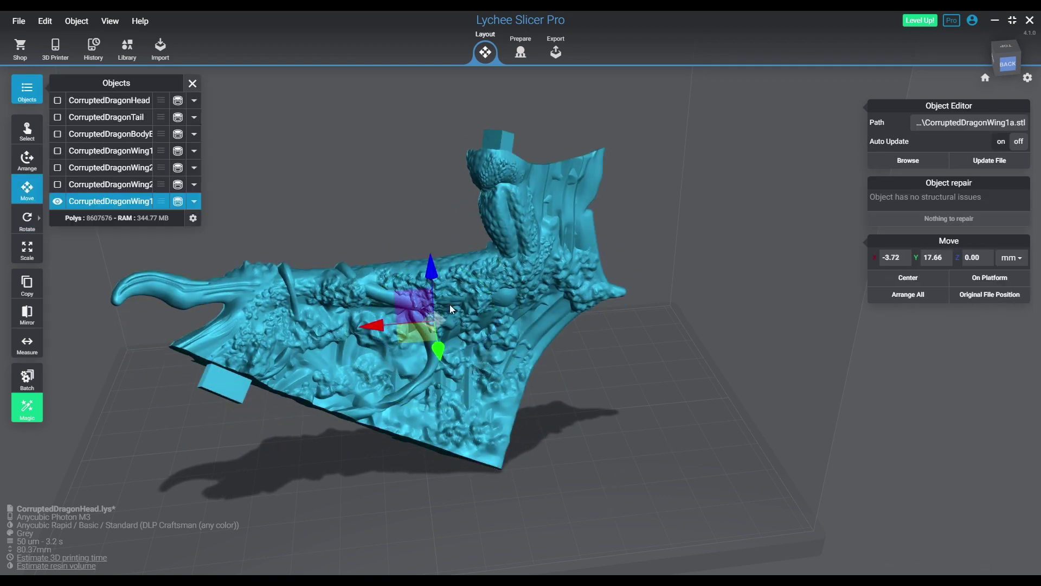
pyautogui.moveTo(443, 280); pyautogui.dragTo(437, 258)
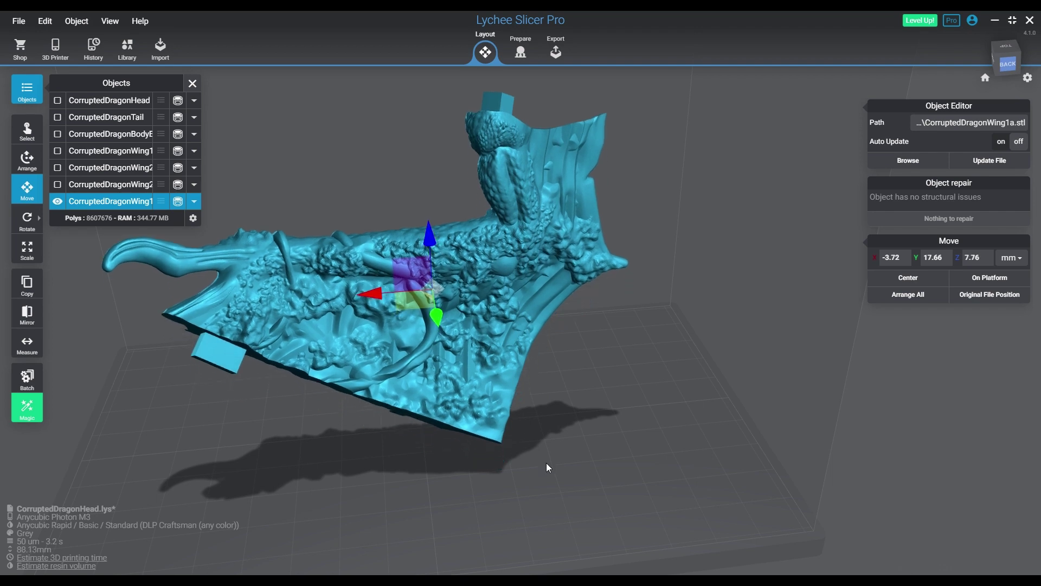
pyautogui.click(978, 264)
pyautogui.write('5')
pyautogui.press('Return')
# Step: Shift the tilted wing toward the far edge of the build plate, to about X -11.88, Y -11.84
pyautogui.moveTo(552, 483); pyautogui.dragTo(495, 403)
pyautogui.click(495, 402)
pyautogui.moveTo(564, 347); pyautogui.dragTo(564, 343)
pyautogui.moveTo(467, 439); pyautogui.dragTo(525, 499)
pyautogui.moveTo(479, 328); pyautogui.dragTo(425, 269)
pyautogui.moveTo(587, 457); pyautogui.dragTo(575, 450)
# Step: Show CorruptedDragonWing2a and place it in front of the other wing at about X 3.99, Y 18.30
pyautogui.moveTo(28, 209)
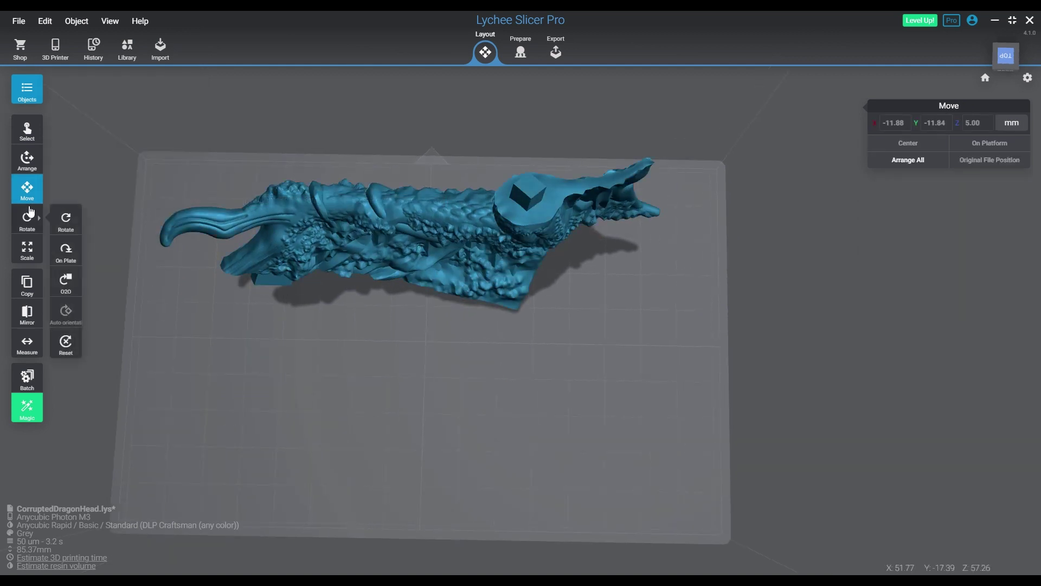
pyautogui.click(30, 98)
pyautogui.click(29, 92)
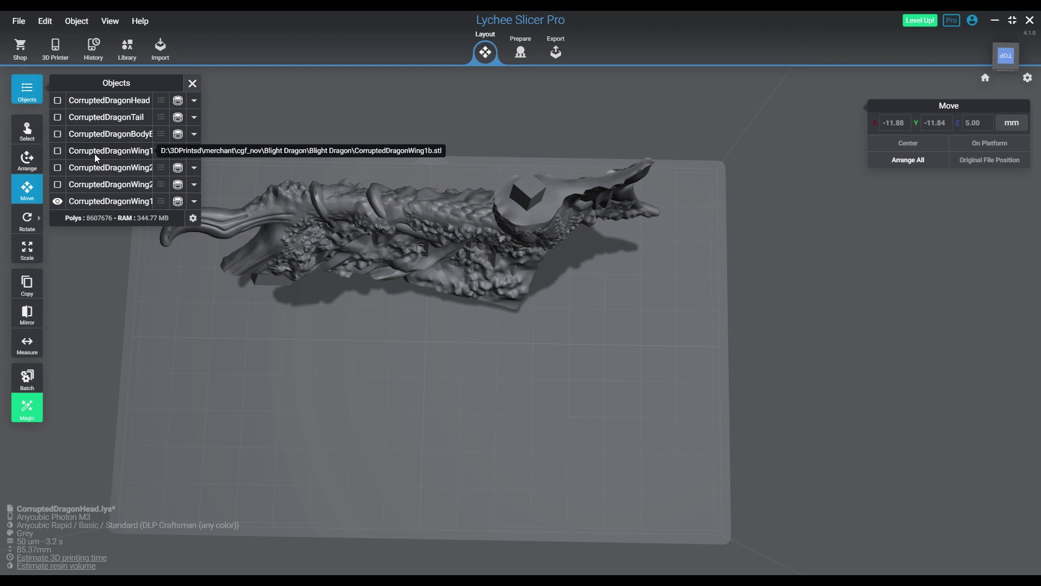
pyautogui.click(109, 200)
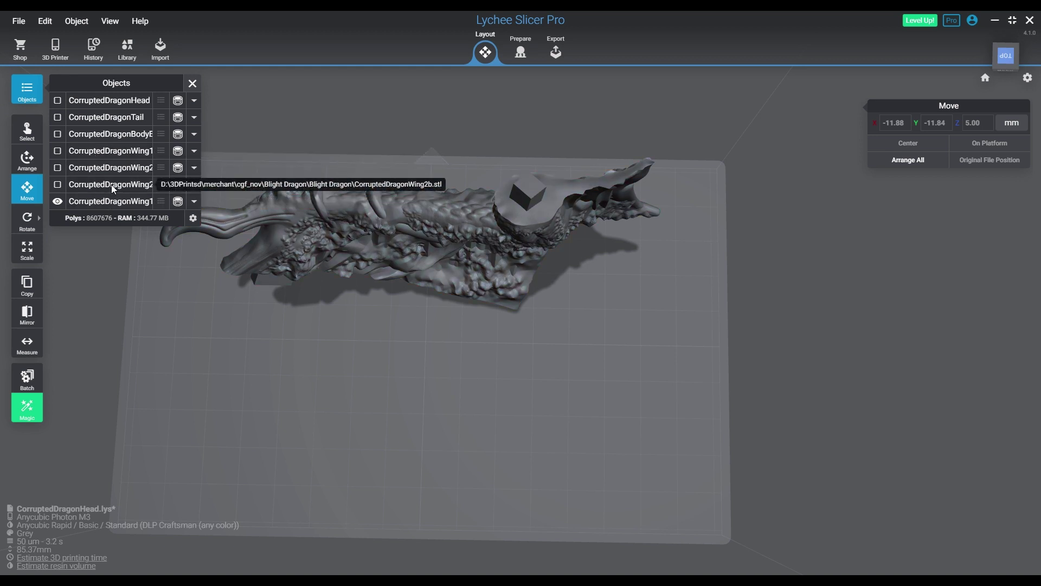
pyautogui.click(113, 169)
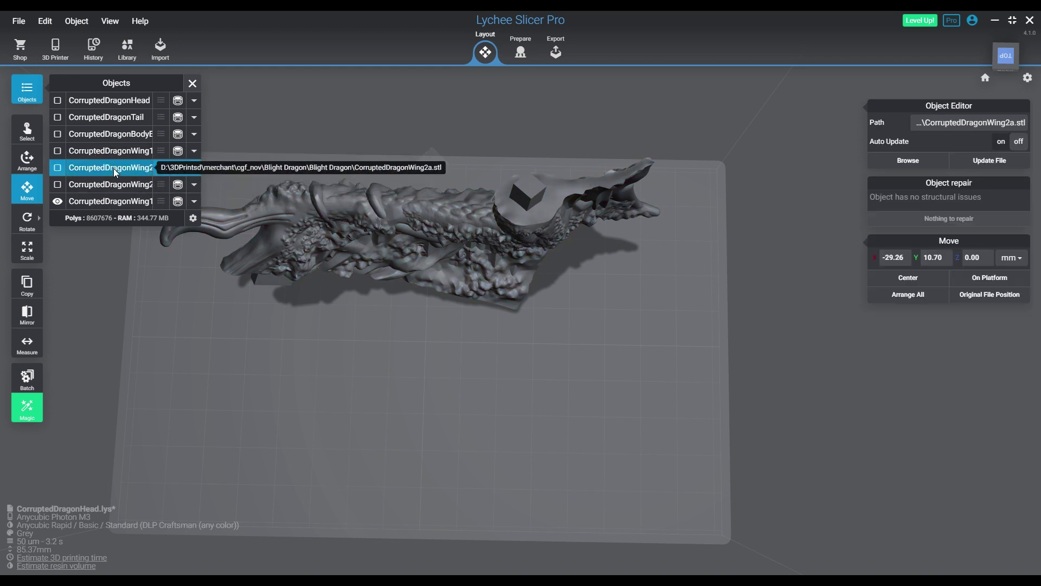
pyautogui.click(57, 168)
pyautogui.moveTo(590, 318); pyautogui.dragTo(462, 341)
# Step: Rotate CorruptedDragonWing2a upright, with Y about -63.48 and Z about 240.72, so it lies alongside the other wing
pyautogui.click(27, 219)
pyautogui.moveTo(745, 451); pyautogui.dragTo(732, 388, button='right')
pyautogui.moveTo(398, 307); pyautogui.dragTo(542, 367)
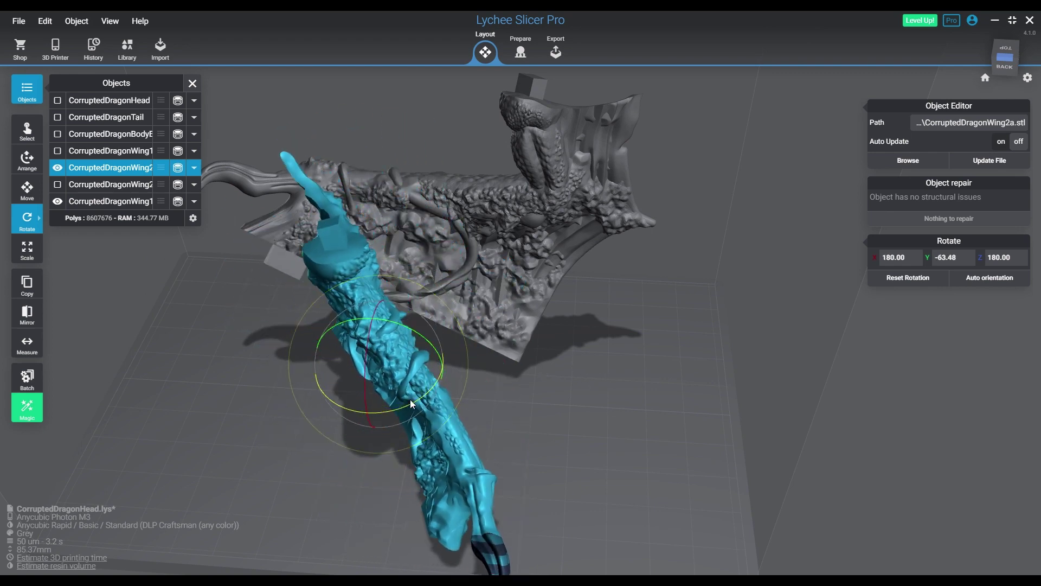
pyautogui.moveTo(396, 402); pyautogui.dragTo(475, 389)
pyautogui.moveTo(368, 371); pyautogui.dragTo(366, 335)
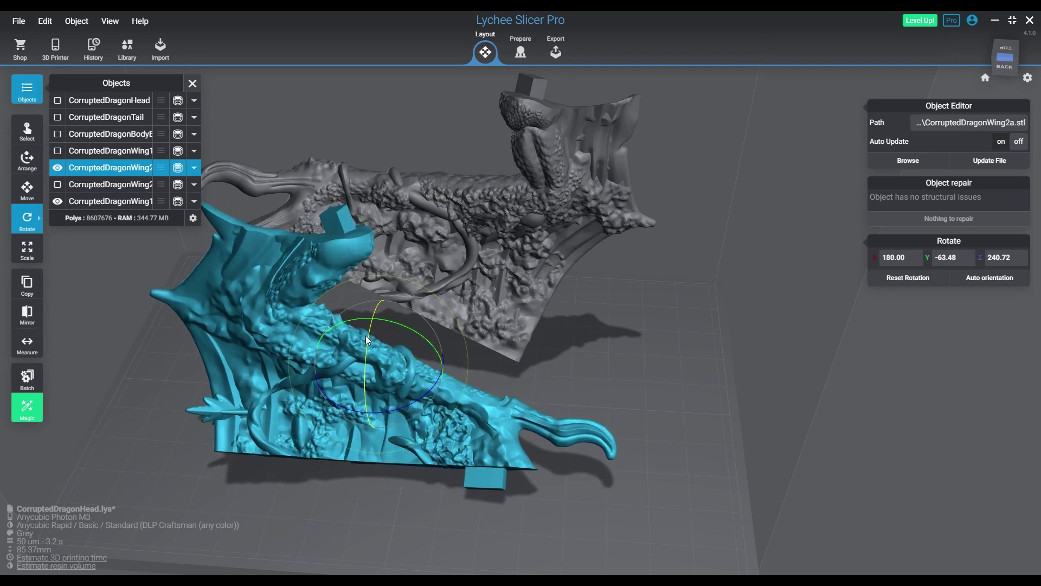
# Step: Tilt CorruptedDragonWing2a further in the layout workspace, to an overall height of about 89.96 mm
pyautogui.click(27, 188)
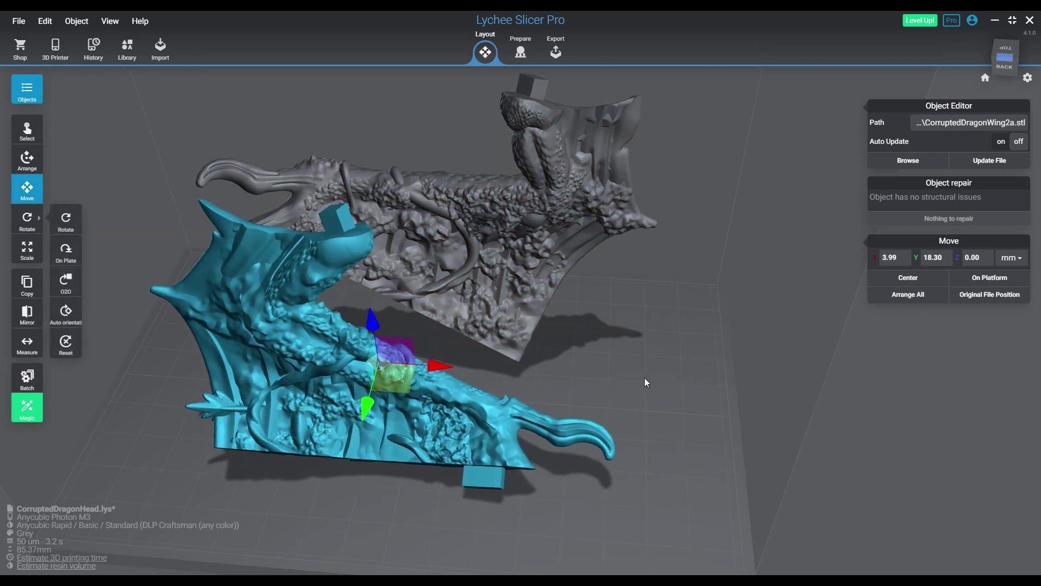
pyautogui.moveTo(634, 386); pyautogui.dragTo(700, 390, button='right')
pyautogui.click(37, 230)
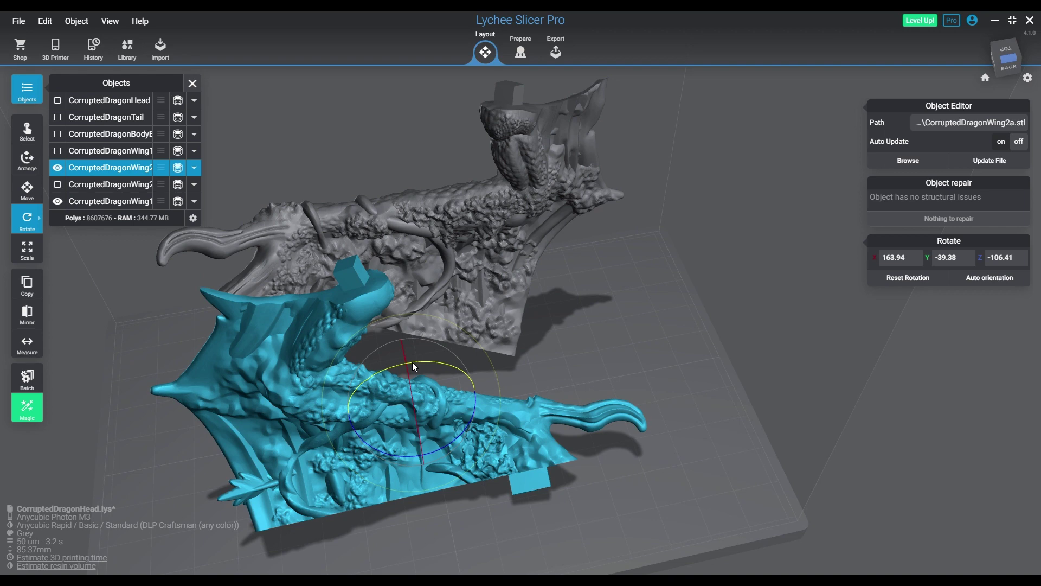
pyautogui.moveTo(428, 359); pyautogui.dragTo(484, 423)
# Step: Shift CorruptedDragonWing2a sideways to about X -0.21 and bring it closer to the other wing along Y
pyautogui.click(27, 190)
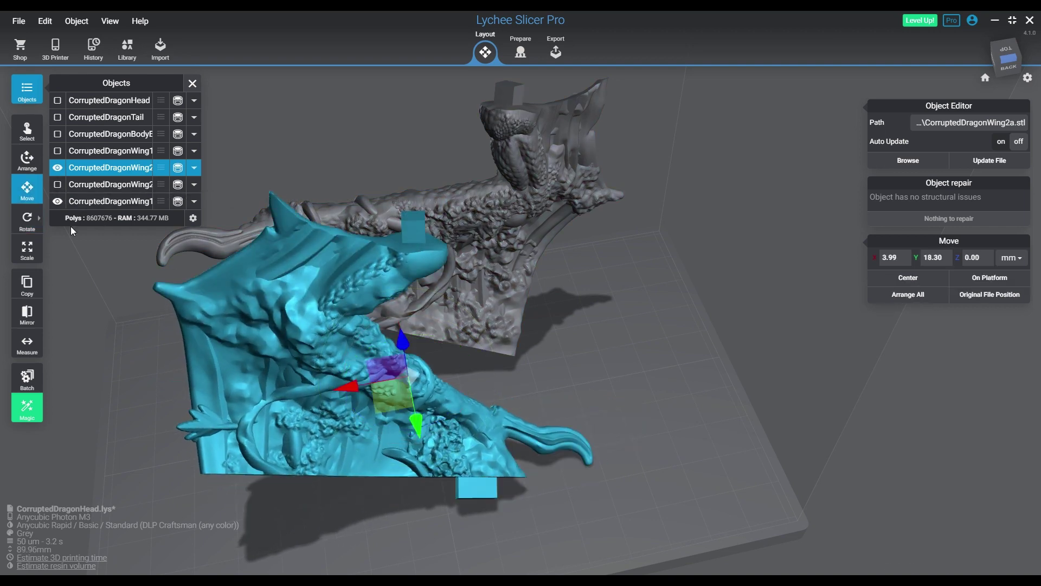
pyautogui.moveTo(375, 375); pyautogui.dragTo(353, 379, button='right')
pyautogui.moveTo(440, 367); pyautogui.dragTo(463, 371)
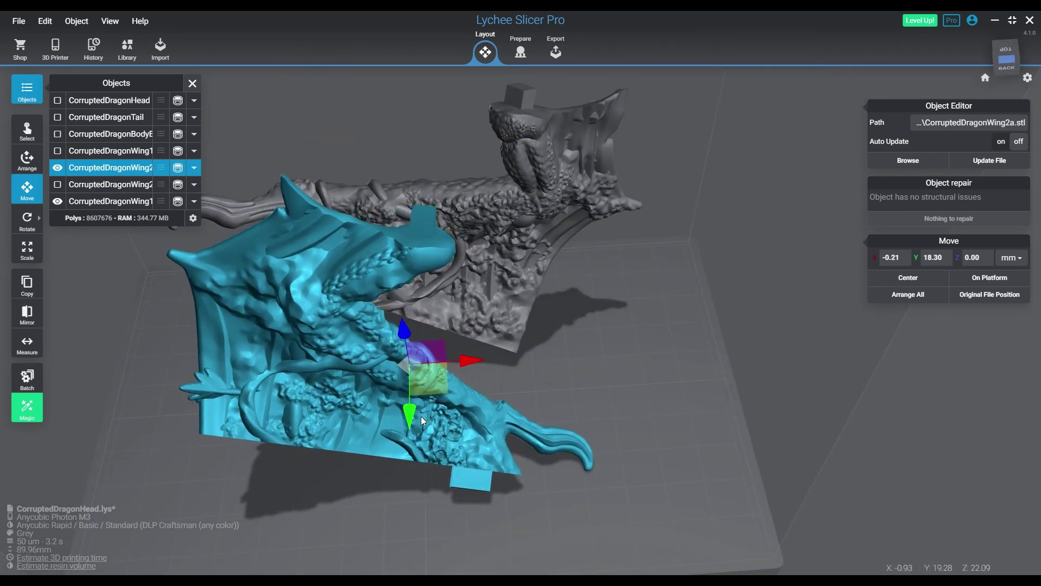
pyautogui.moveTo(420, 415); pyautogui.dragTo(440, 330)
pyautogui.click(637, 414)
# Step: Clip both wings to their lowest layers, around layer 120, in the support preparation workspace, and restore the full models
pyautogui.moveTo(637, 414); pyautogui.dragTo(619, 479, button='right')
pyautogui.moveTo(621, 483); pyautogui.dragTo(648, 484)
pyautogui.click(521, 52)
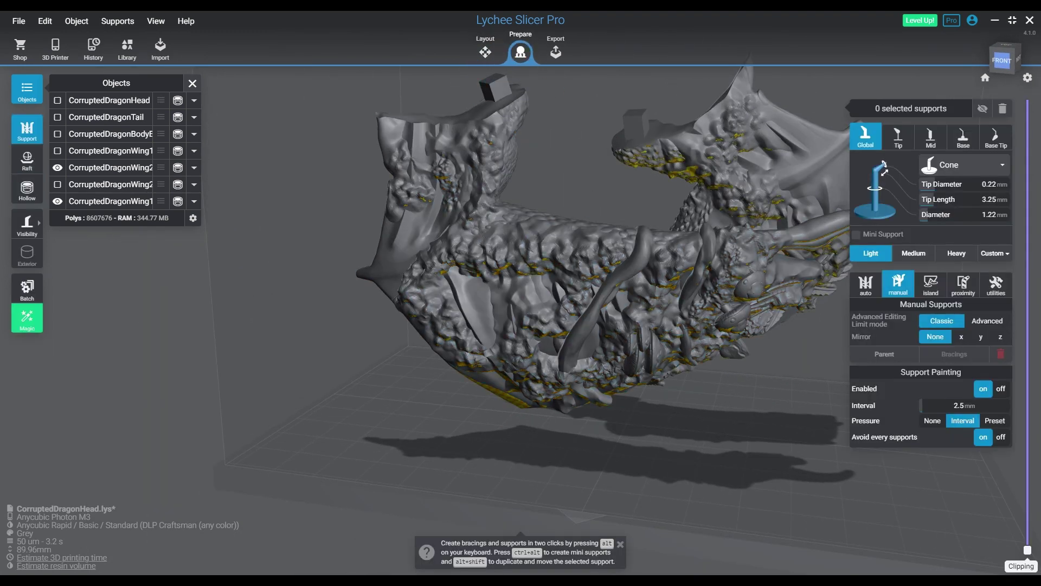
pyautogui.moveTo(1027, 551)
pyautogui.mouseDown()
pyautogui.moveTo(1035, 522)
pyautogui.moveTo(1036, 538)
pyautogui.mouseUp()
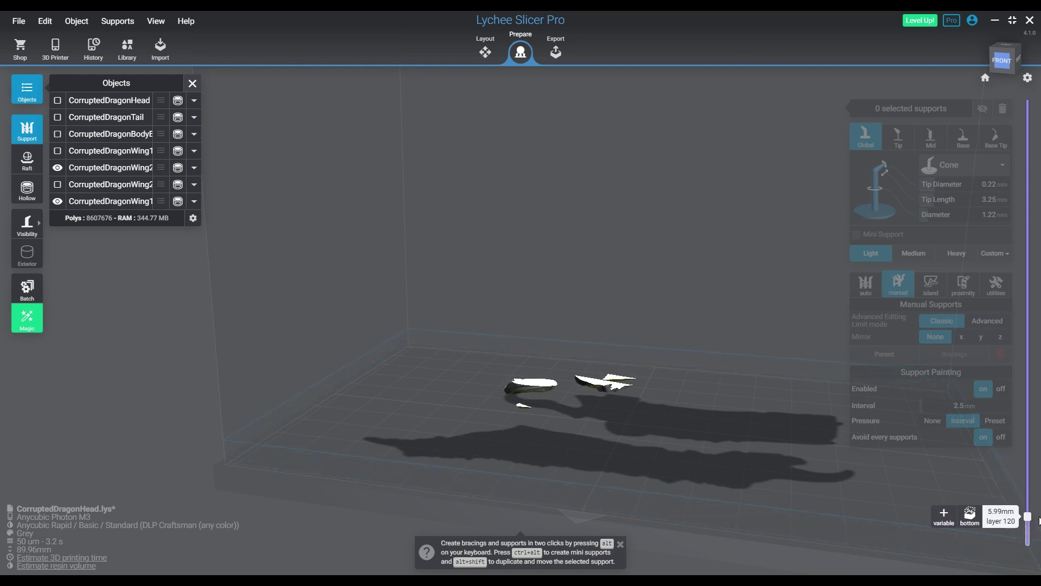
pyautogui.moveTo(1040, 520); pyautogui.dragTo(1037, 97)
# Step: Inspect the arrangement of both full wings from behind and above, and save the project
pyautogui.moveTo(583, 330); pyautogui.dragTo(200, 334, button='right')
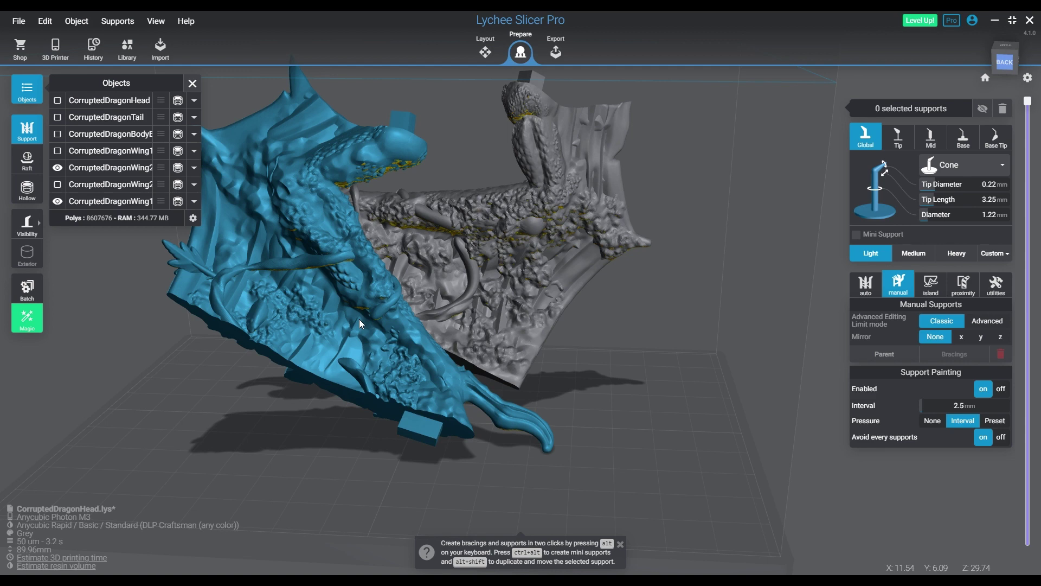
pyautogui.click(437, 307)
pyautogui.moveTo(678, 376); pyautogui.dragTo(627, 408, button='right')
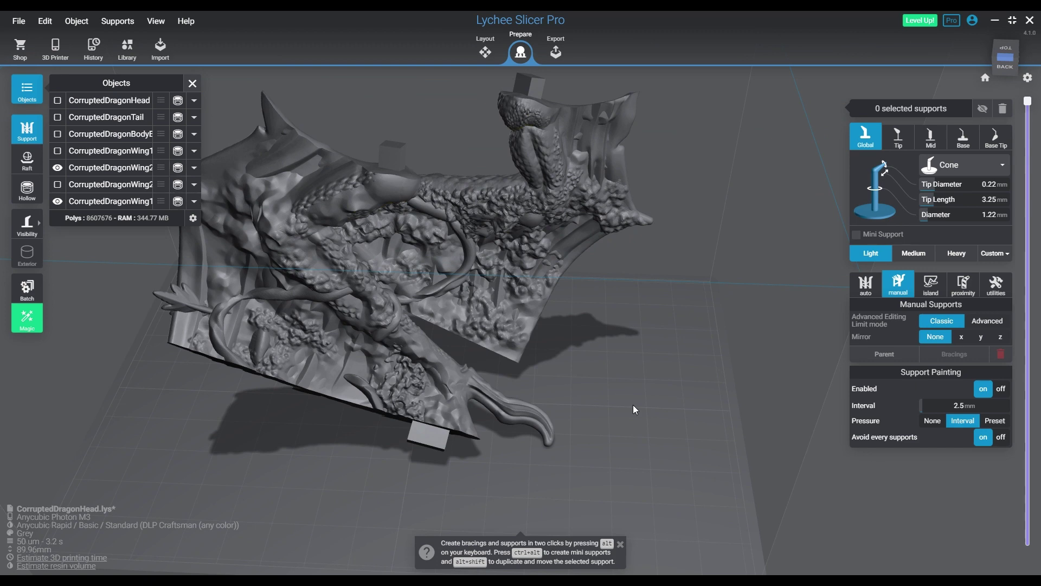
pyautogui.hotkey('ctrl', 's')
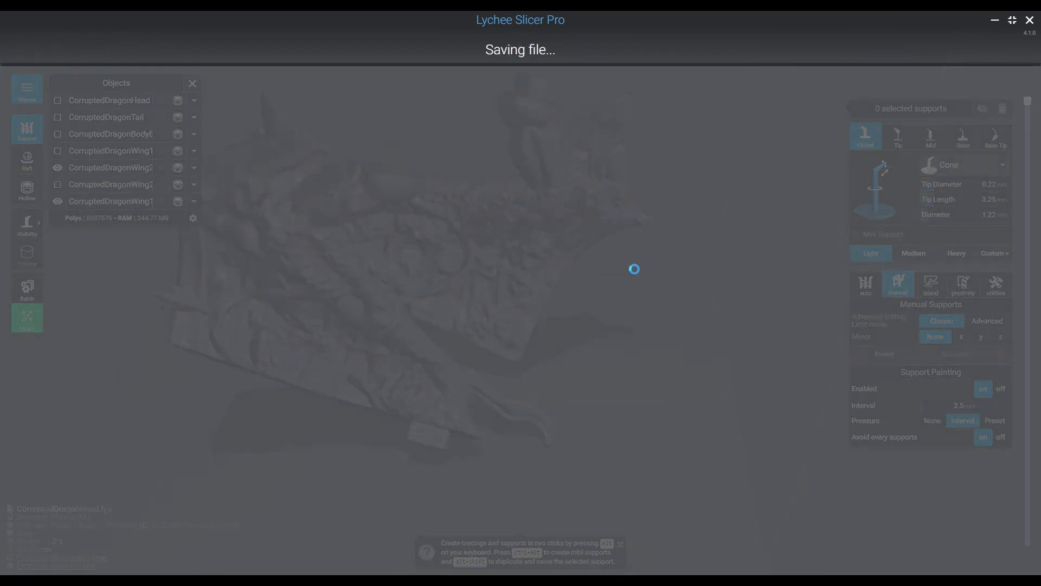